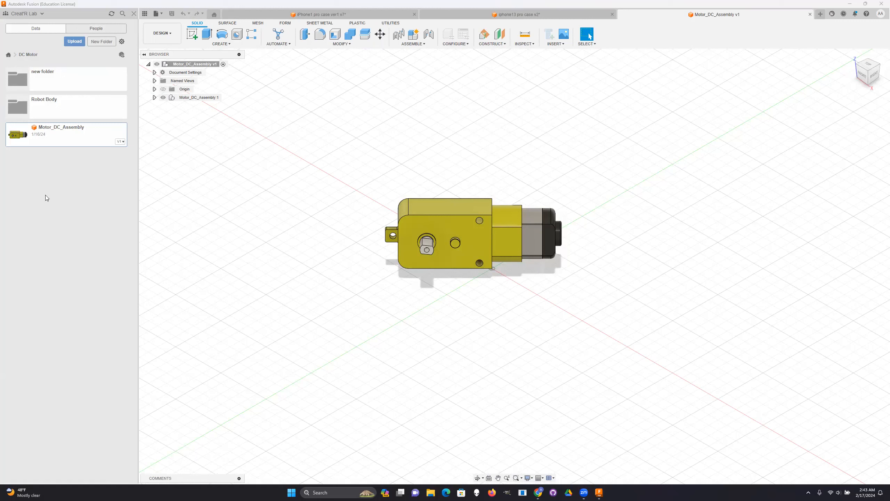
- Open the Neon Shape Starter design from the new kirby light project and view it from its left side
left_click(9, 55)
scroll(74, 336, "down", 1)
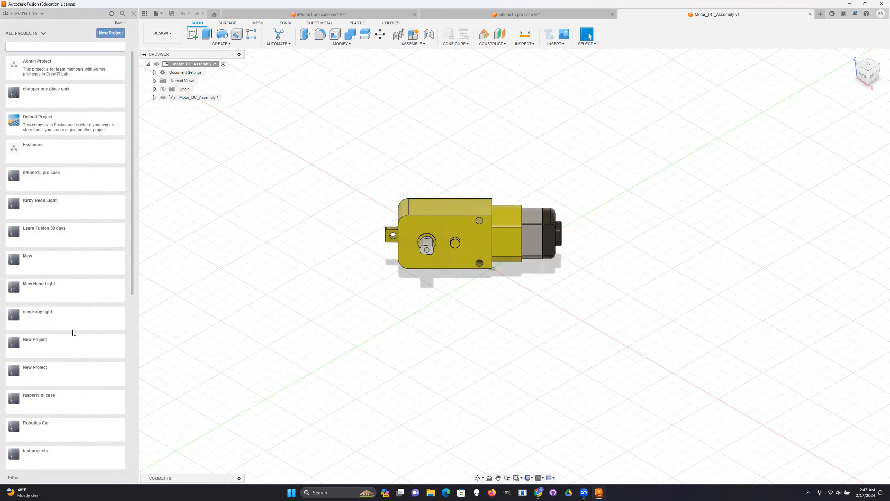
left_click(63, 318)
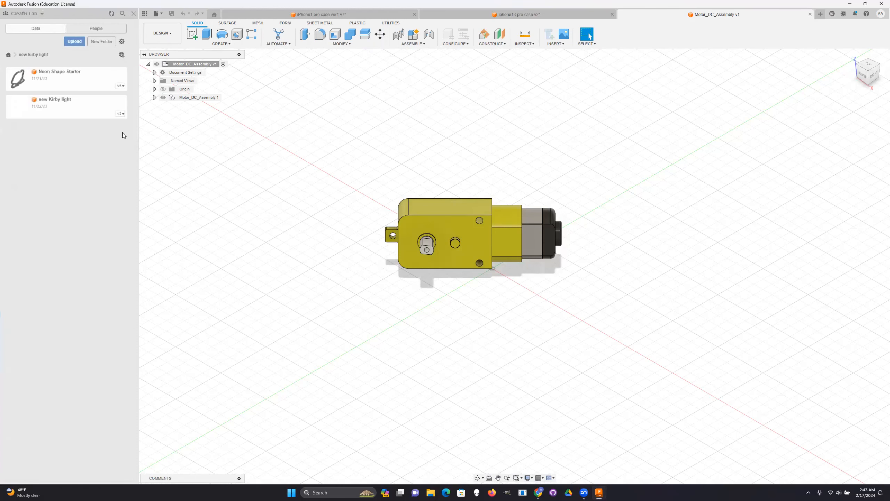
double_click(59, 86)
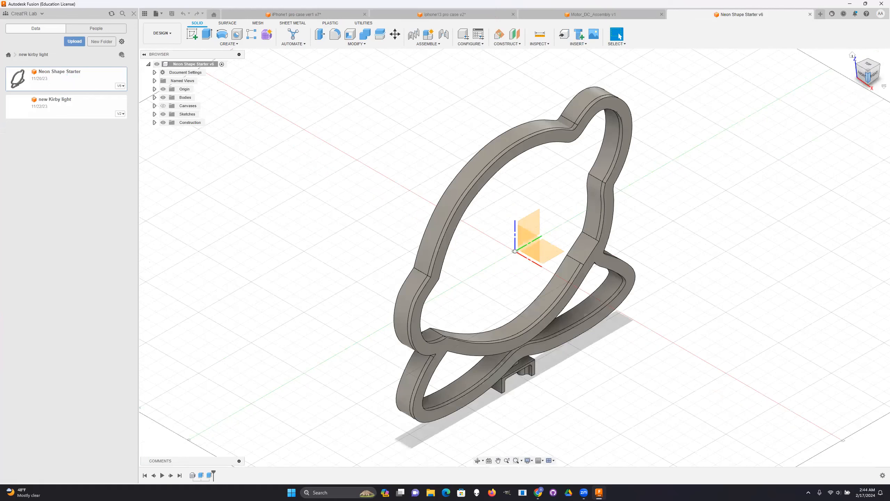
mouse_move(868, 77)
left_mouse_down()
mouse_move(836, 70)
mouse_move(835, 91)
left_mouse_up()
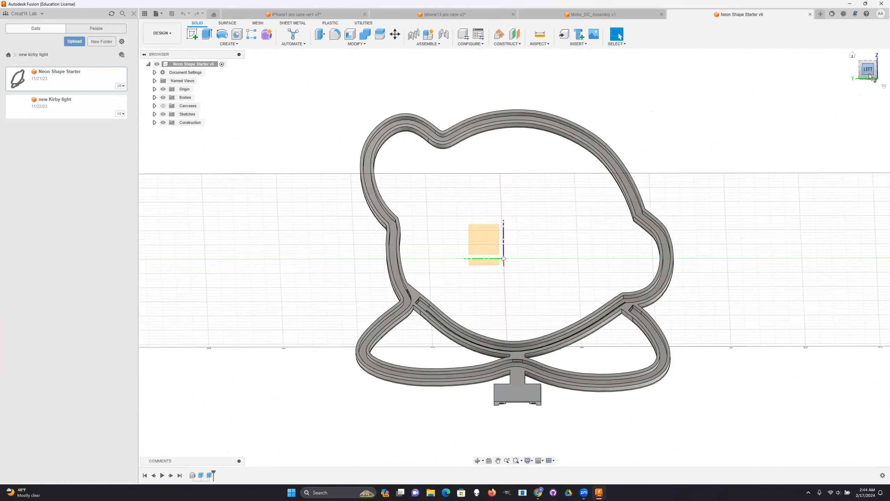
mouse_move(870, 76)
left_mouse_down()
mouse_move(829, 85)
mouse_move(861, 96)
mouse_move(873, 78)
left_mouse_up()
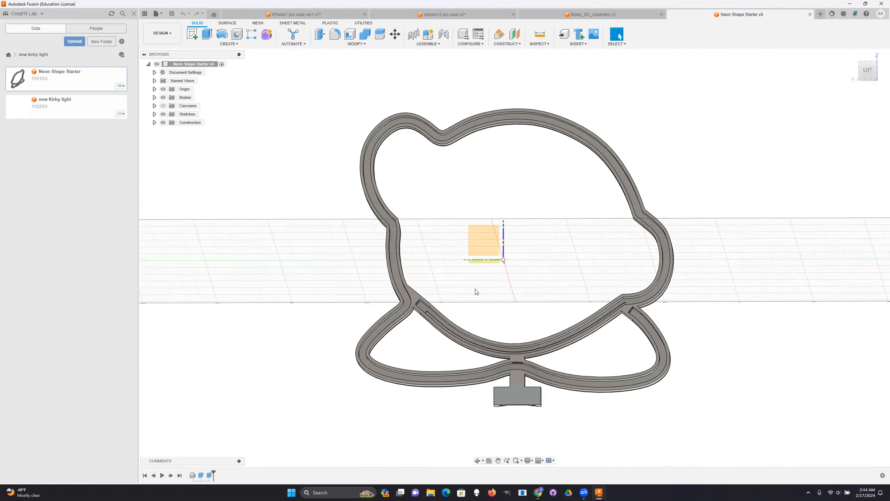
- Open the robot body design from the Robot Body folder of the DC Motor project
left_click(8, 55)
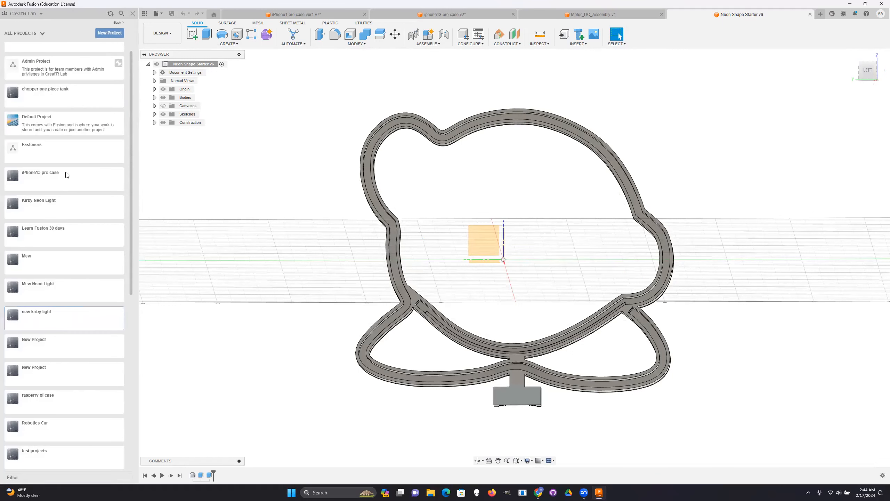
scroll(66, 175, "up", 1)
left_click(60, 56)
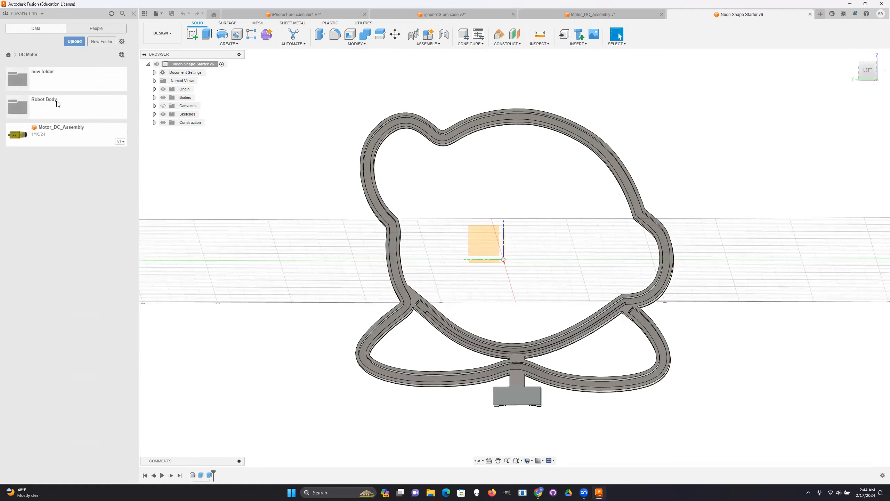
right_click(63, 82)
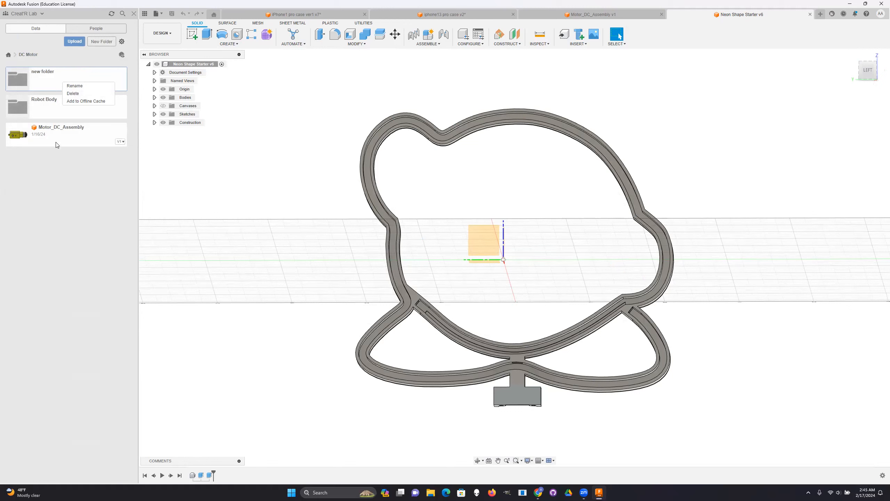
left_click(244, 159)
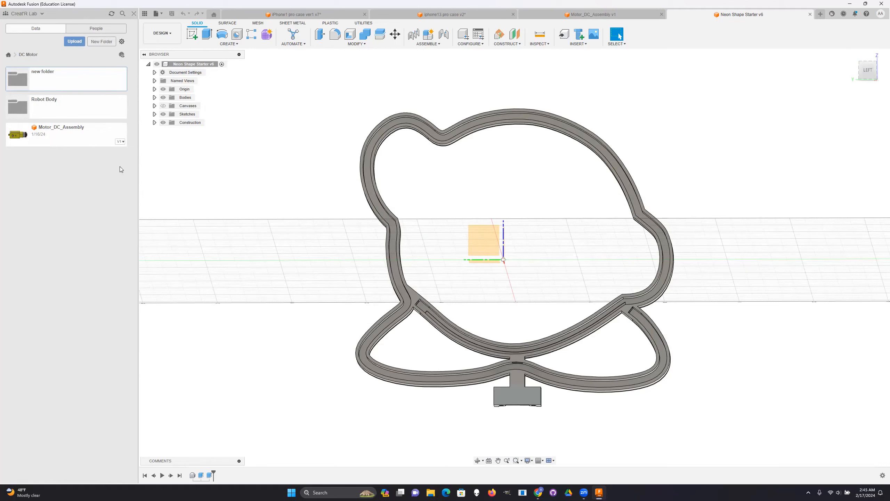
left_click(72, 108)
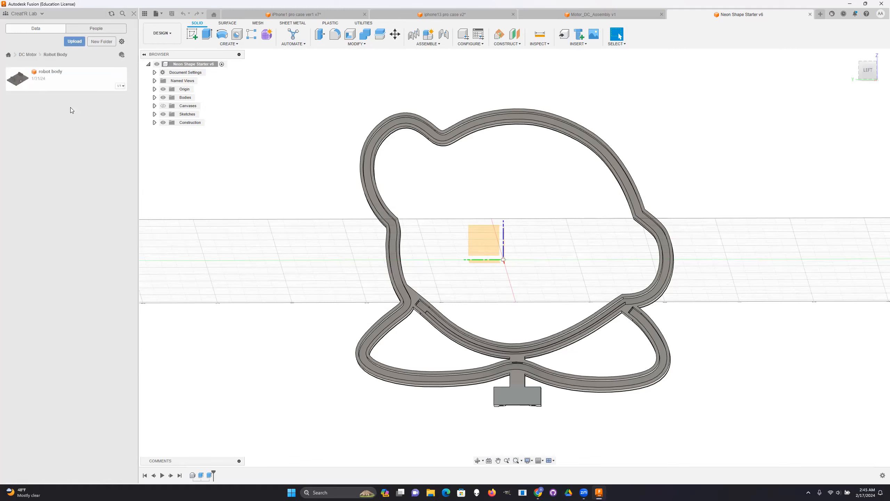
double_click(58, 85)
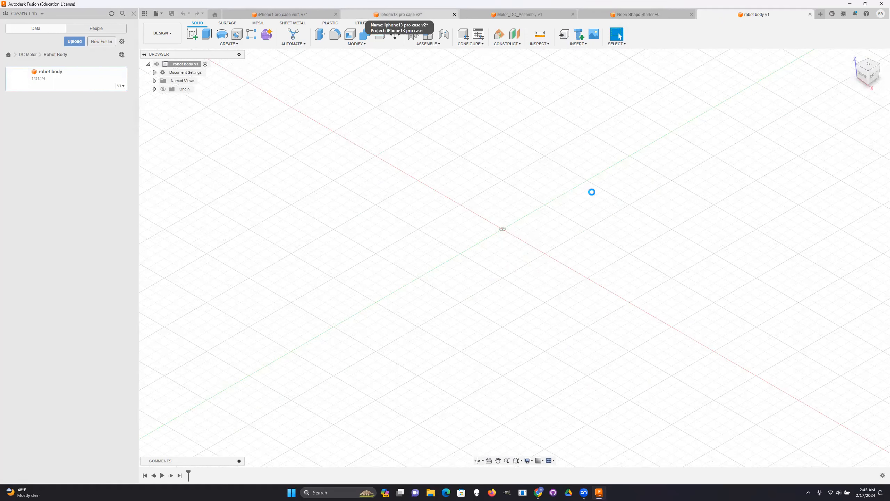
- Close the iPhone case, Motor_DC_Assembly and Neon Shape Starter designs, keeping only robot body open
left_click(514, 16)
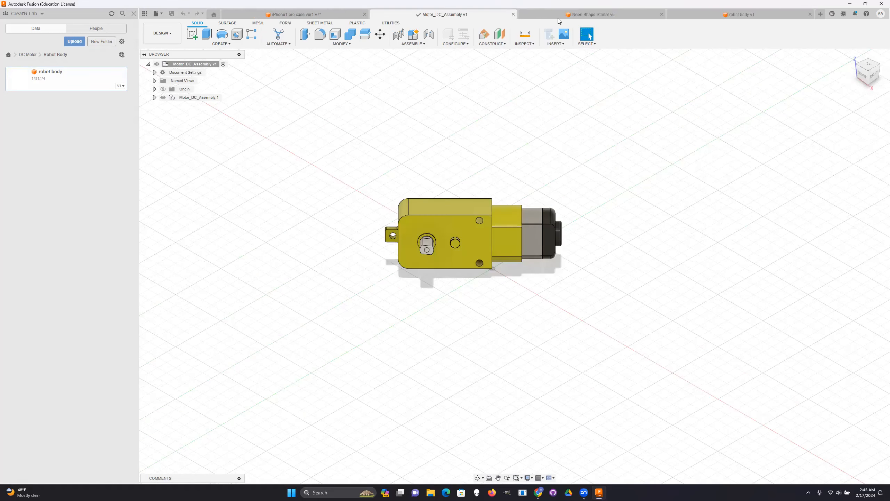
left_click(611, 15)
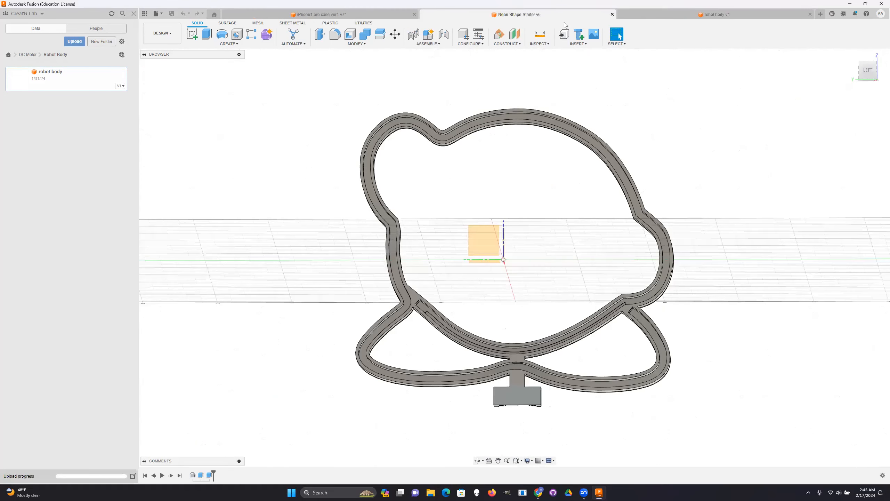
left_click(513, 14)
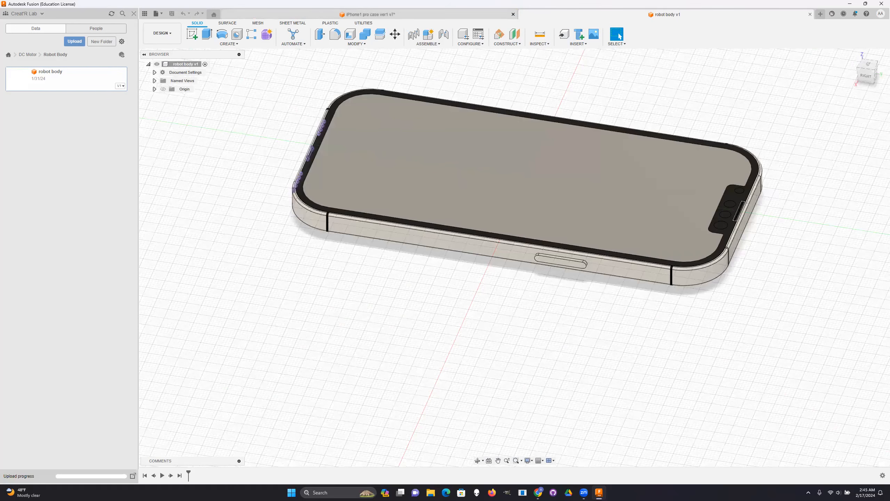
middle_click_drag(514, 257, 527, 239, "shift")
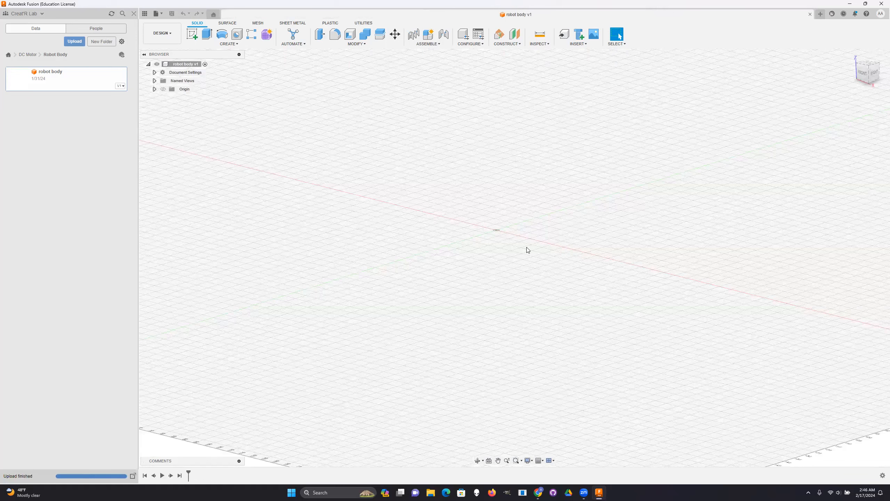
- Zoom and pan around the empty robot body workspace and return to the home view
scroll(528, 250, "down", 5)
scroll(522, 253, "down", 2)
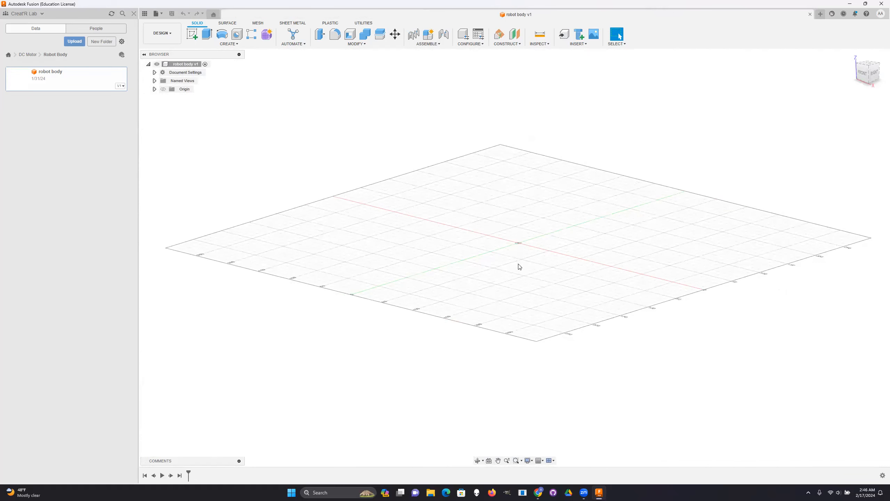
scroll(522, 263, "up", 5)
middle_click_drag(517, 340, 518, 348)
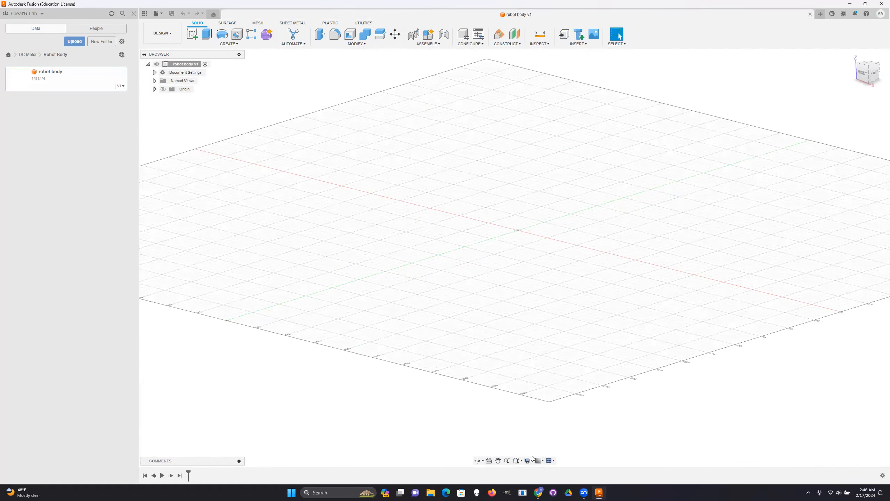
left_click(498, 461)
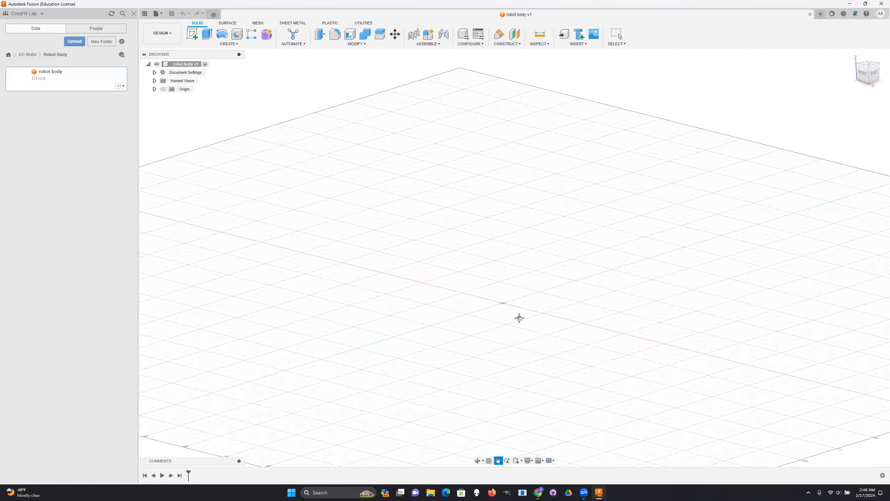
left_click_drag(524, 279, 529, 283)
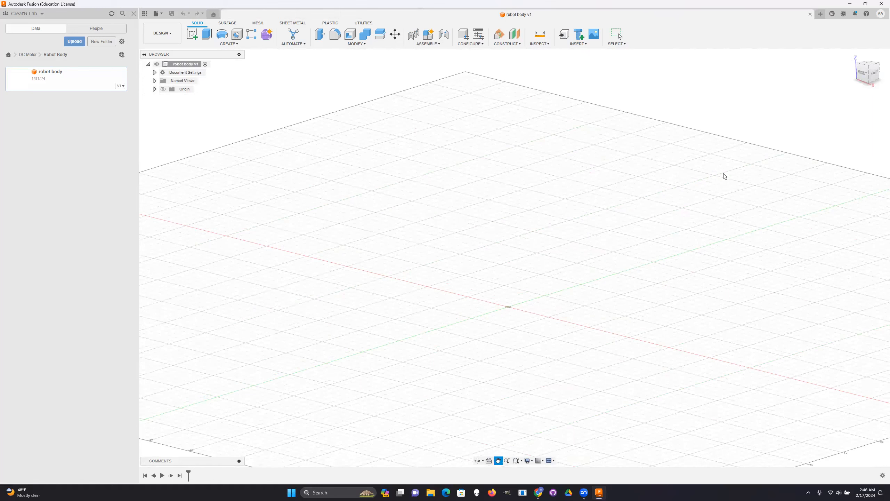
left_click_drag(183, 168, 171, 127)
key("Escape")
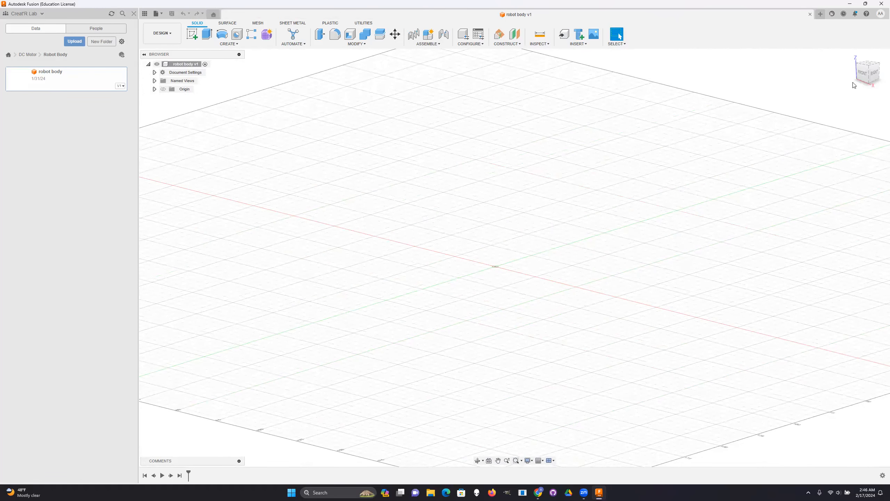
left_click(853, 56)
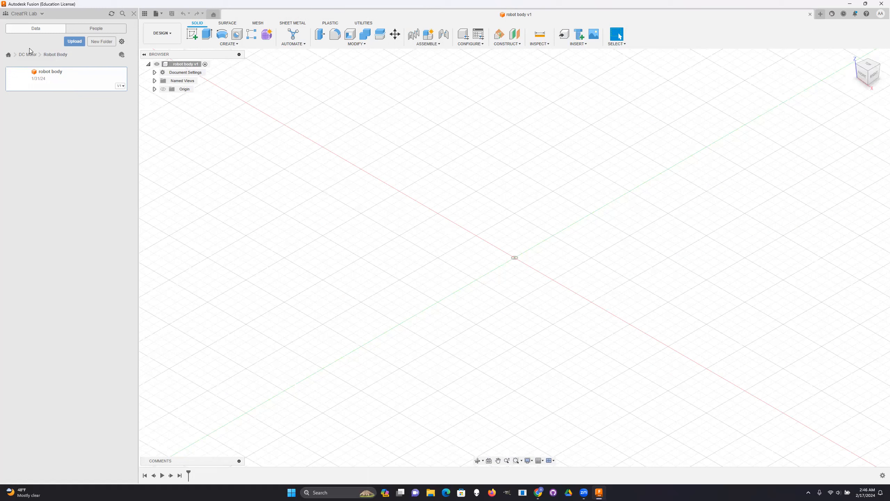
- Insert the Motor_DC_Assembly design from the DC Motor project into the current robot body design
left_click(34, 56)
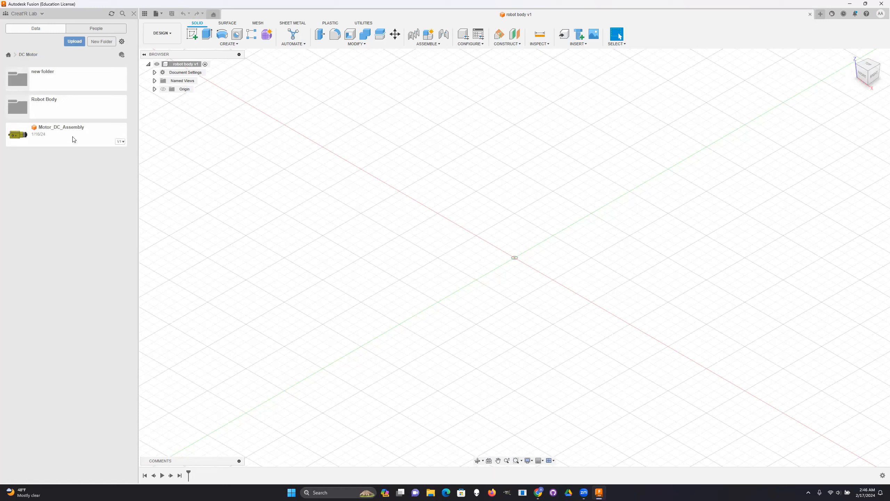
right_click(62, 131)
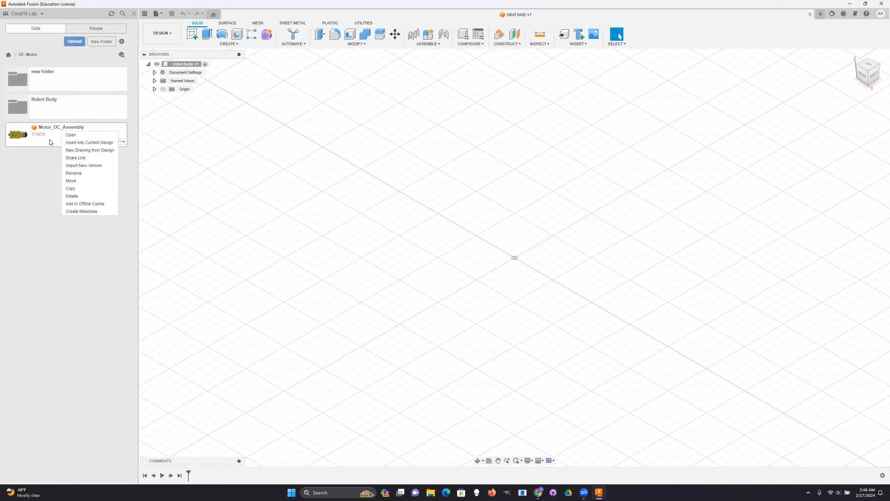
left_click(84, 143)
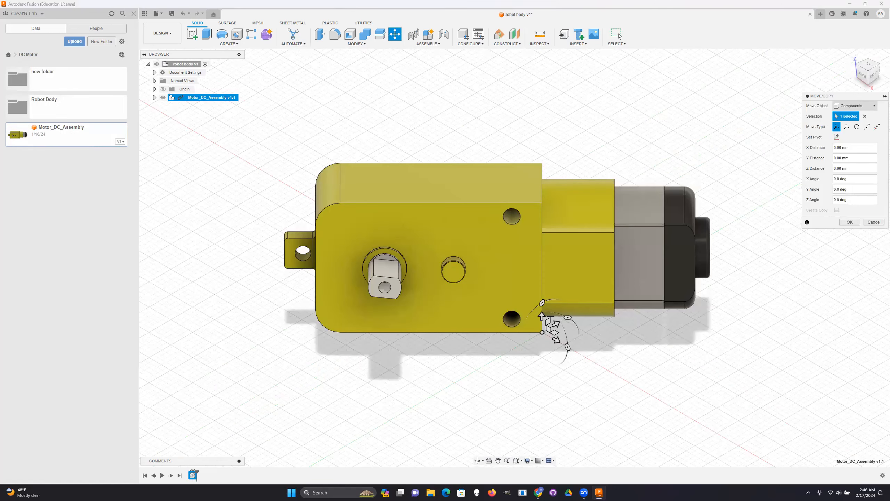
- Set the move pivot of the inserted motor assembly on the upper face of its yellow gearbox
left_click_drag(873, 74, 854, 64)
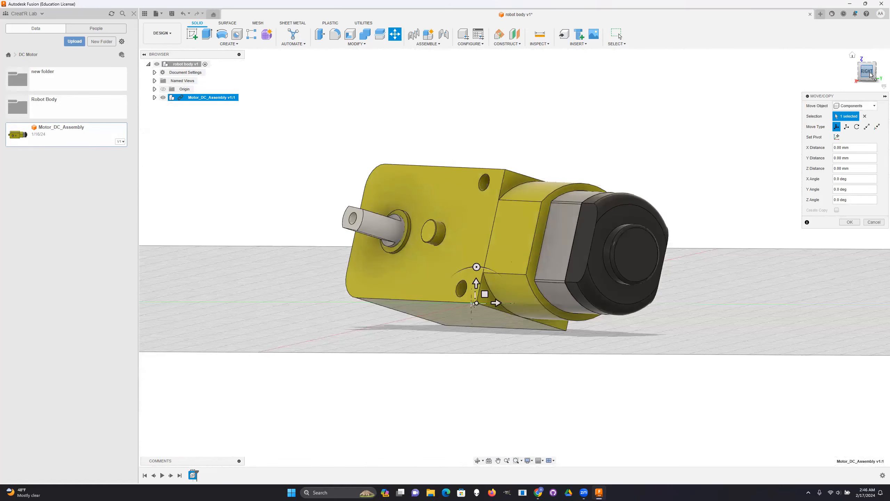
left_click(869, 72)
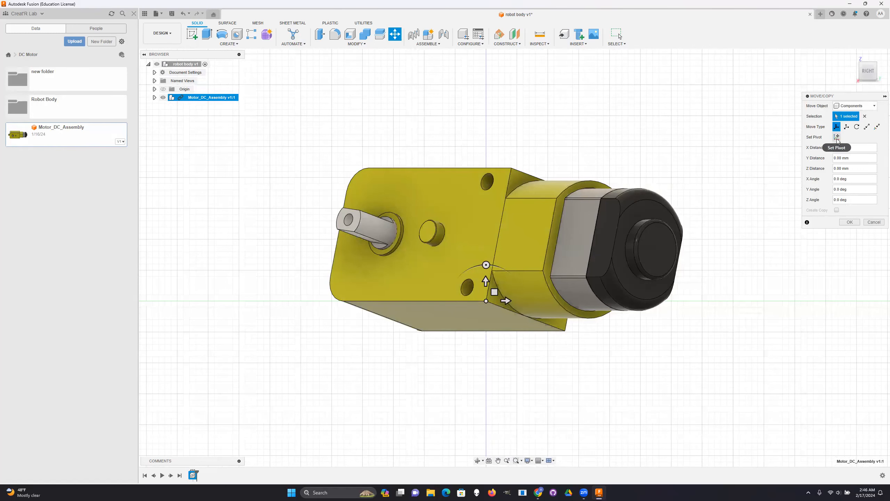
mouse_move(869, 78)
left_mouse_down()
mouse_move(883, 97)
mouse_move(877, 111)
left_mouse_up()
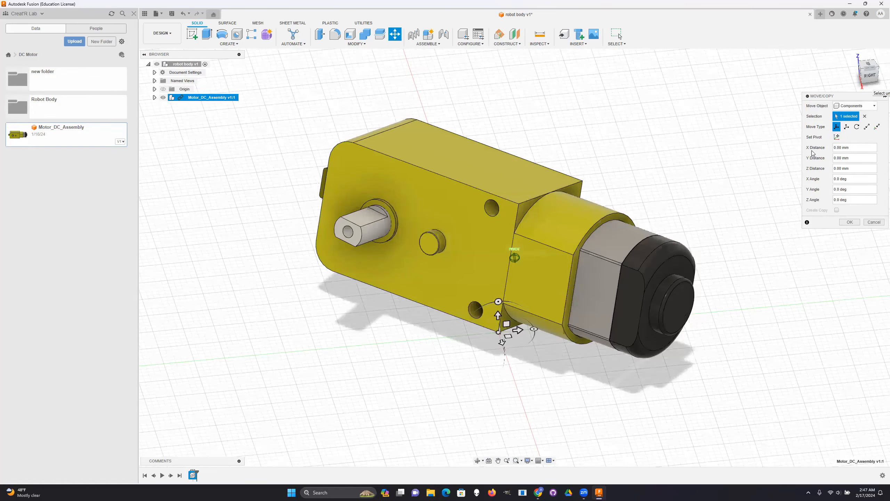
left_click(839, 135)
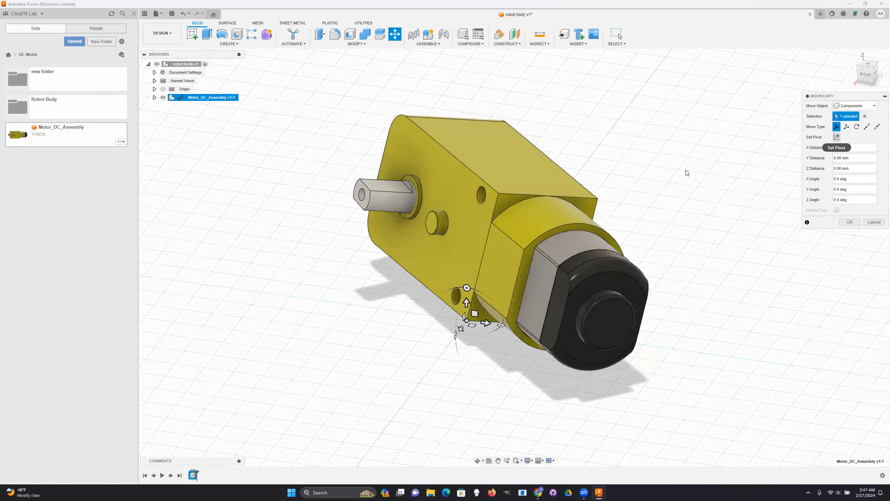
left_click(837, 137)
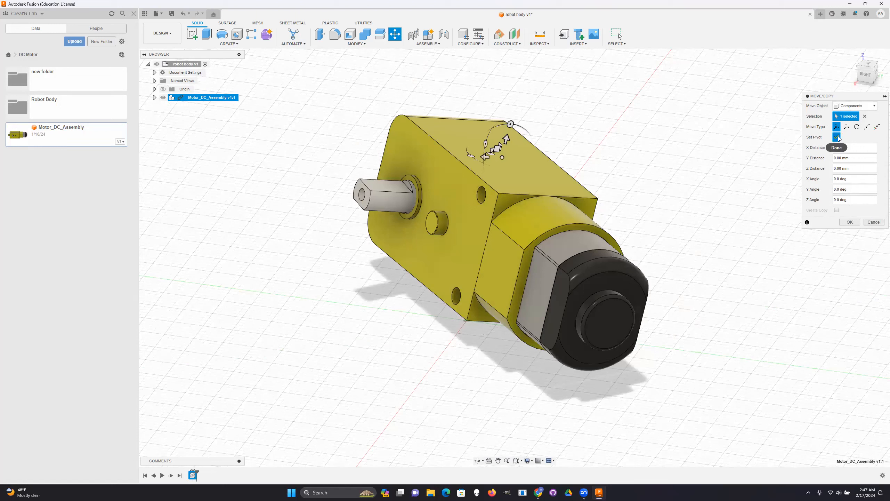
left_click(838, 137)
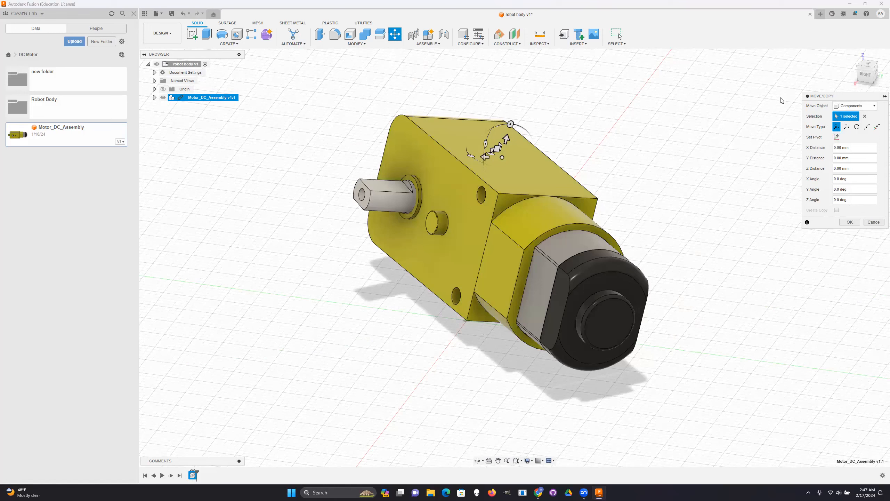
- Rotate the motor assembly 45 degrees about the Z axis as seen from above
left_click(866, 76)
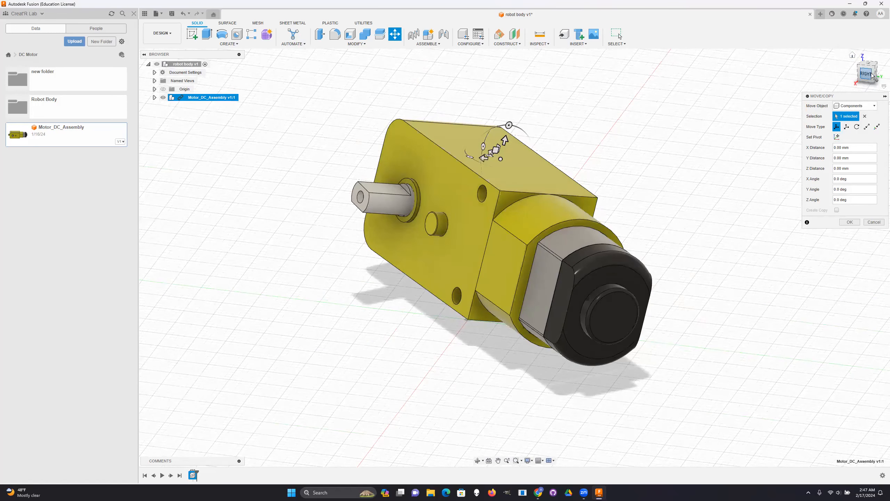
left_click(872, 75)
left_click(875, 75)
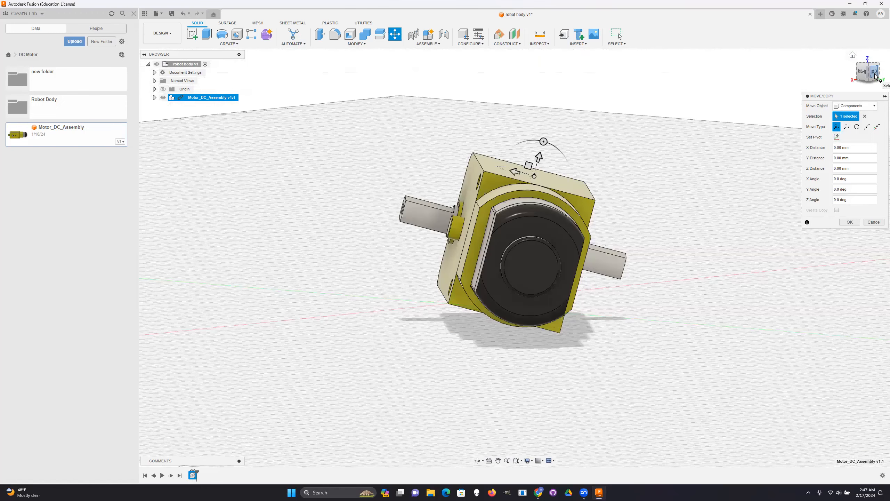
left_click(874, 74)
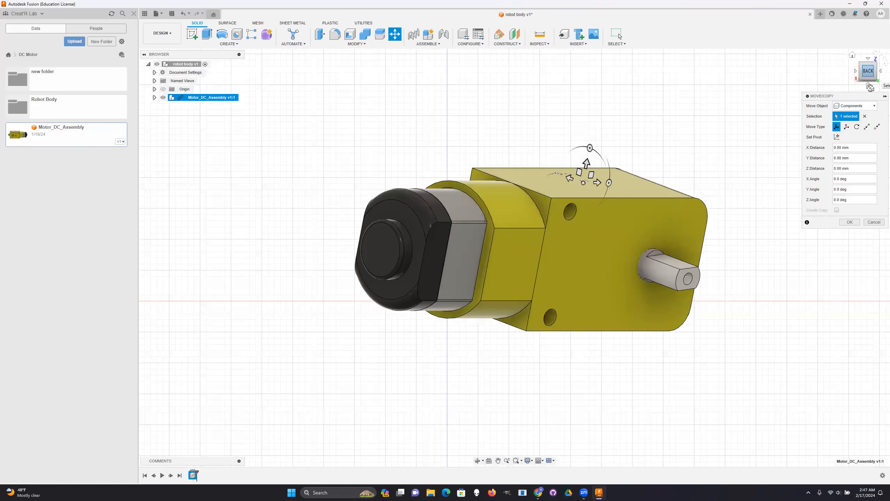
left_click(865, 64)
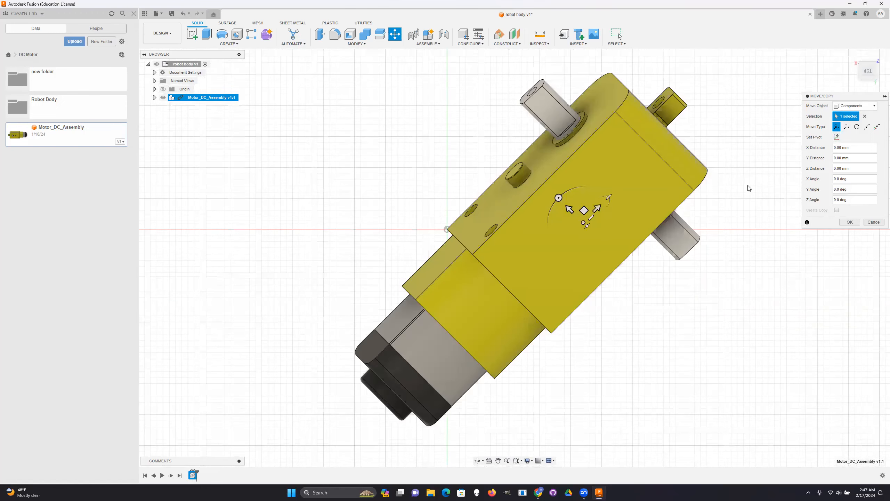
left_click_drag(640, 163, 623, 148)
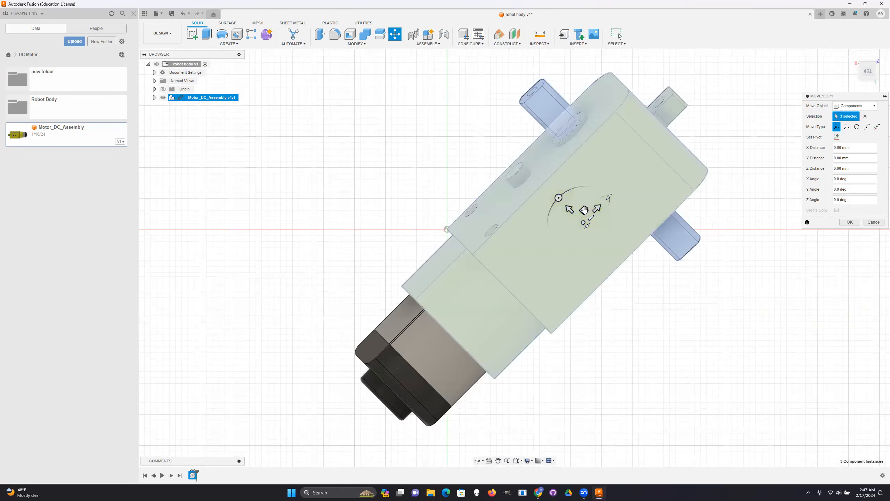
left_click(583, 208)
left_click_drag(580, 205, 390, 240)
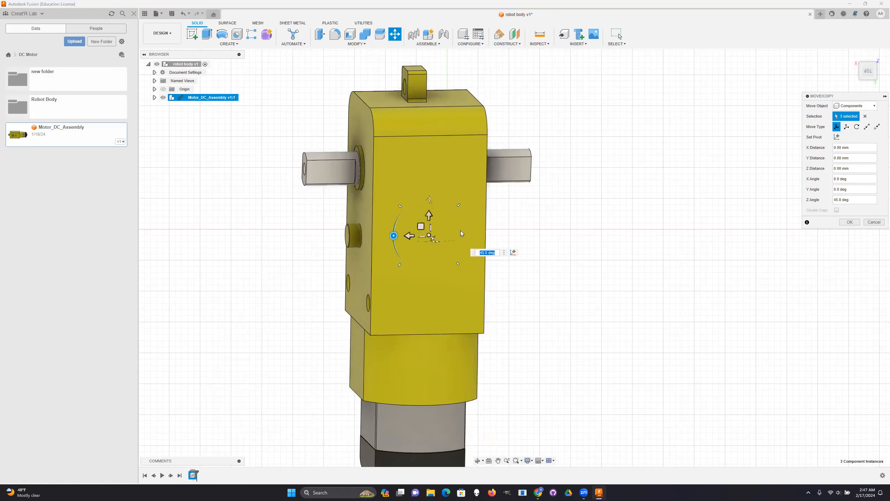
- Rotate the motor assembly -10 degrees about the X axis to straighten it as seen from the back
left_click_drag(871, 76, 870, 72)
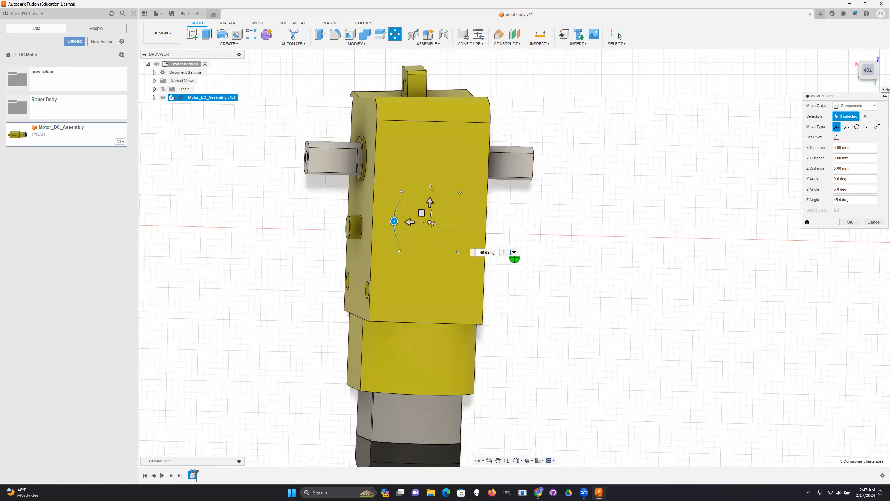
left_click(870, 77)
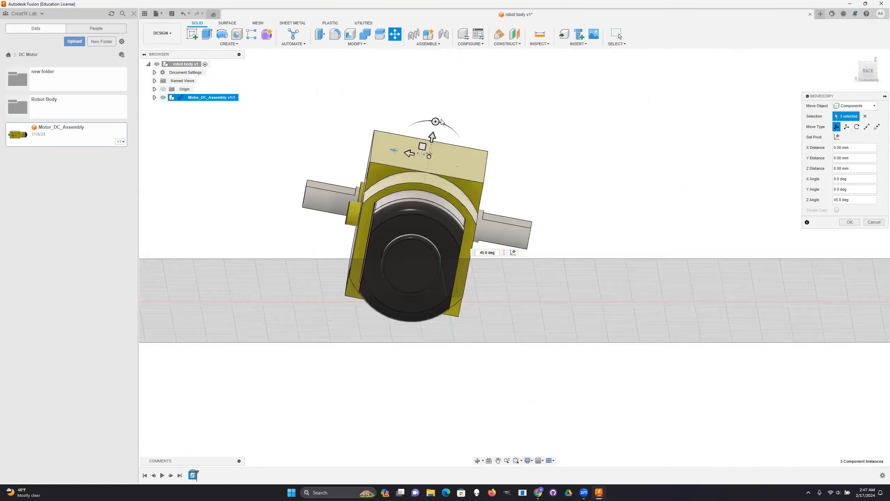
left_click_drag(436, 122, 429, 121)
- Rotate the motor assembly 11 degrees about the Y axis to level it in the right view, and finish the move
left_click_drag(867, 75, 880, 75)
left_click(860, 72)
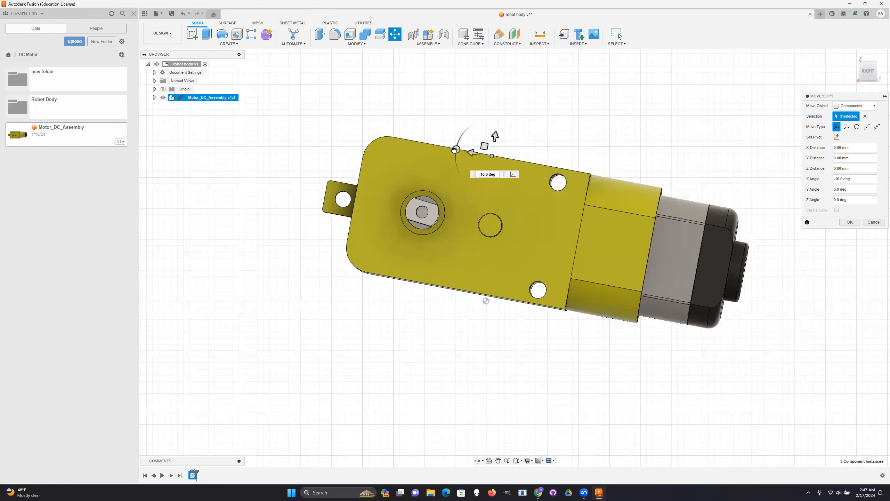
left_click_drag(455, 150, 451, 155)
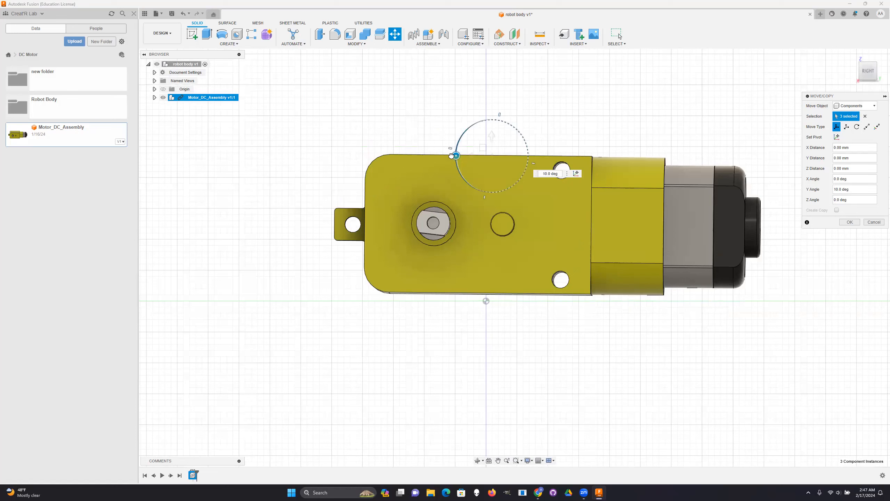
left_click_drag(451, 156, 452, 155)
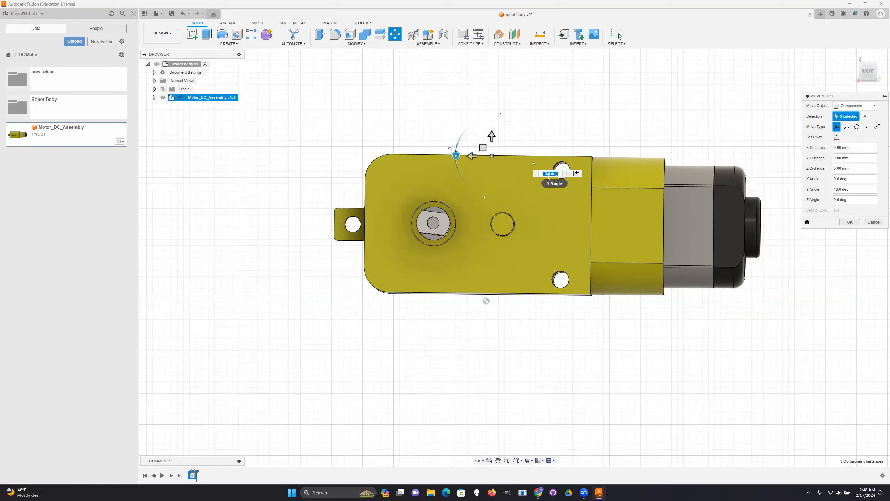
key("BackSpace")
type("-1")
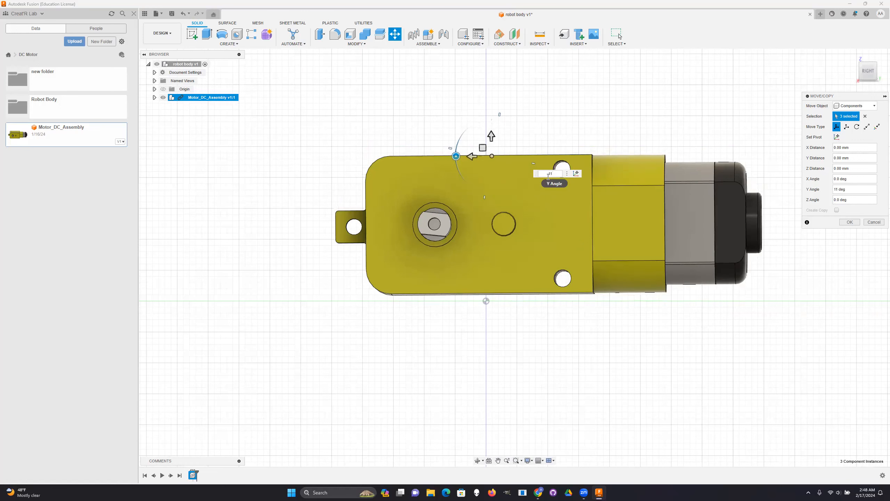
key("Return")
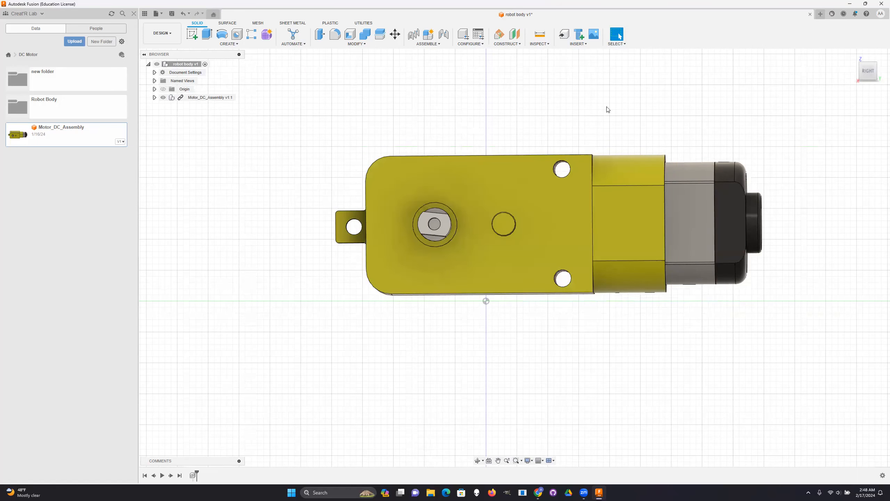
- Hide the Motor_DC_Assembly component and show it again
mouse_move(868, 71)
left_mouse_down()
mouse_move(852, 86)
mouse_move(840, 80)
left_mouse_up()
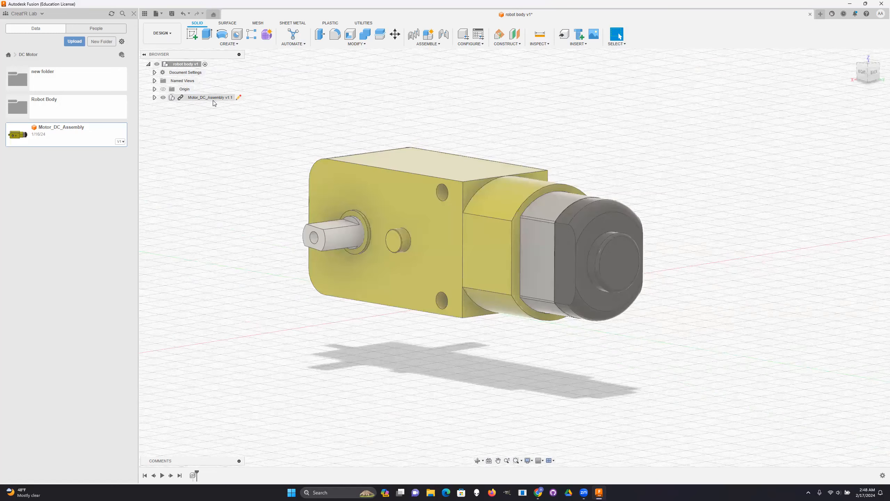
left_click(164, 97)
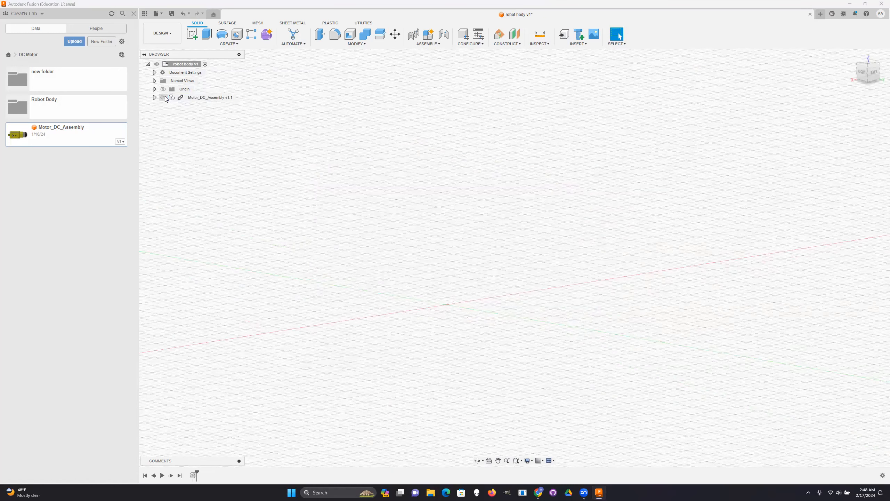
left_click(164, 98)
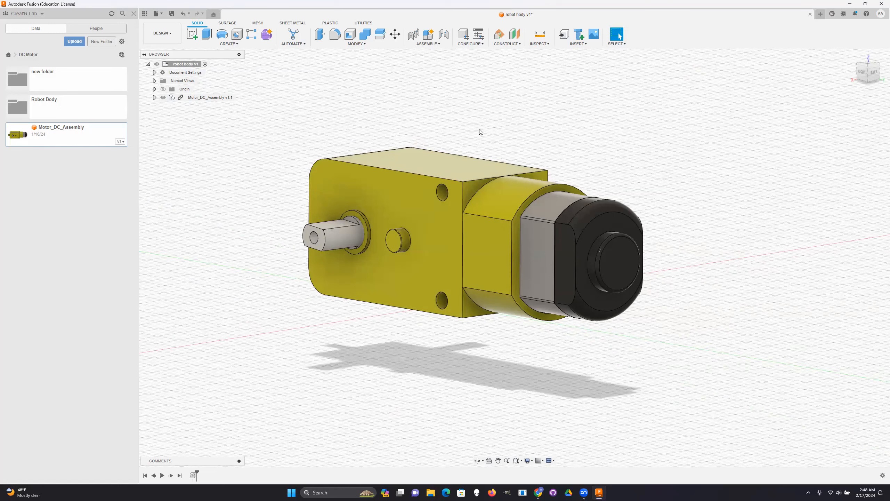
left_click(419, 41)
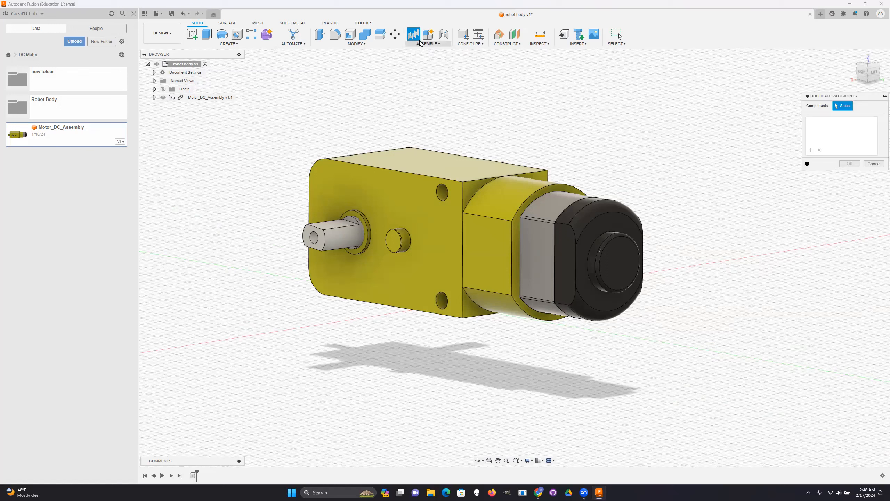
left_click(873, 164)
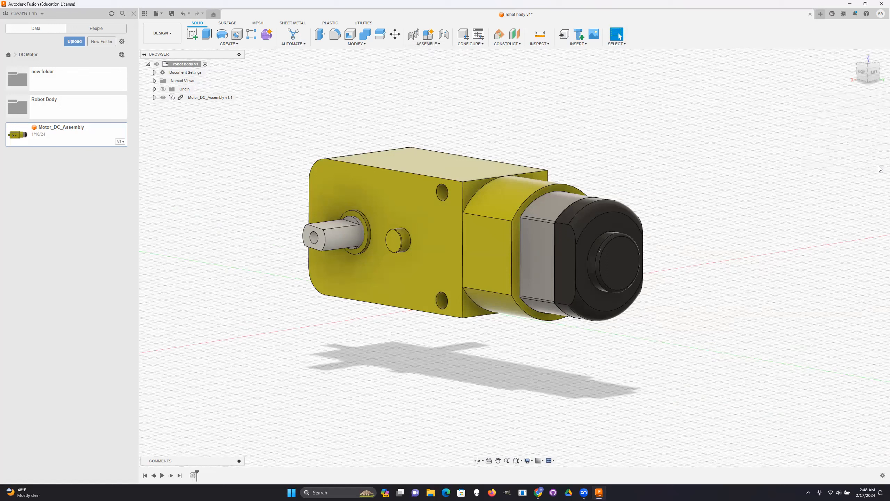
left_click(430, 44)
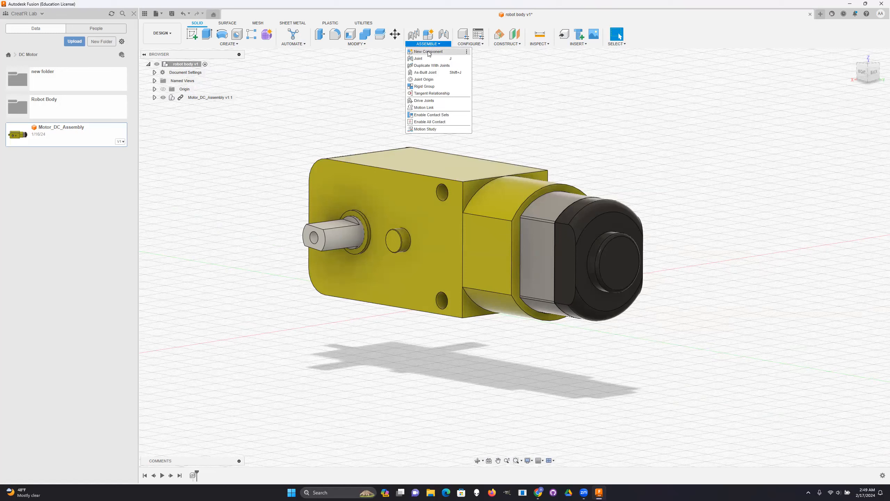
left_click(429, 52)
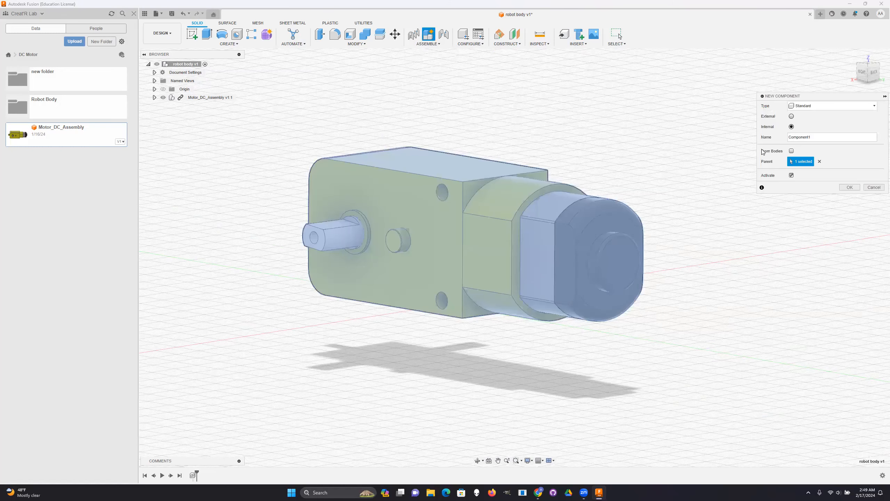
left_click(876, 188)
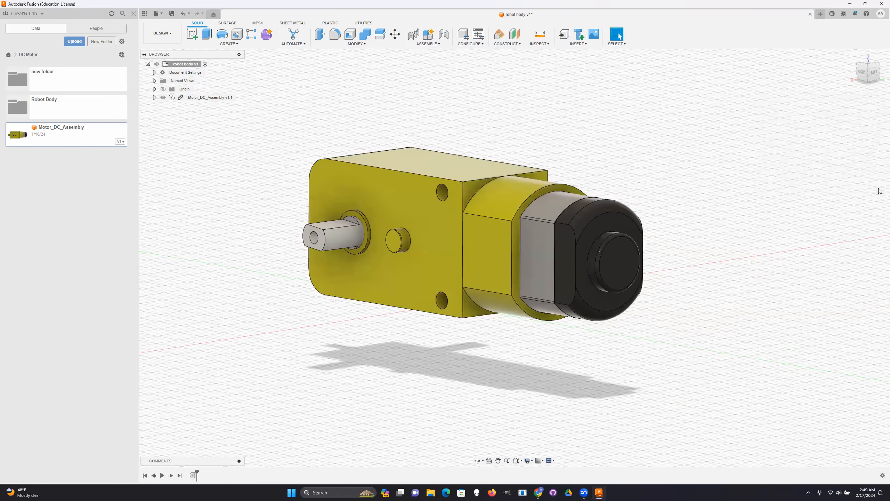
left_click(185, 66)
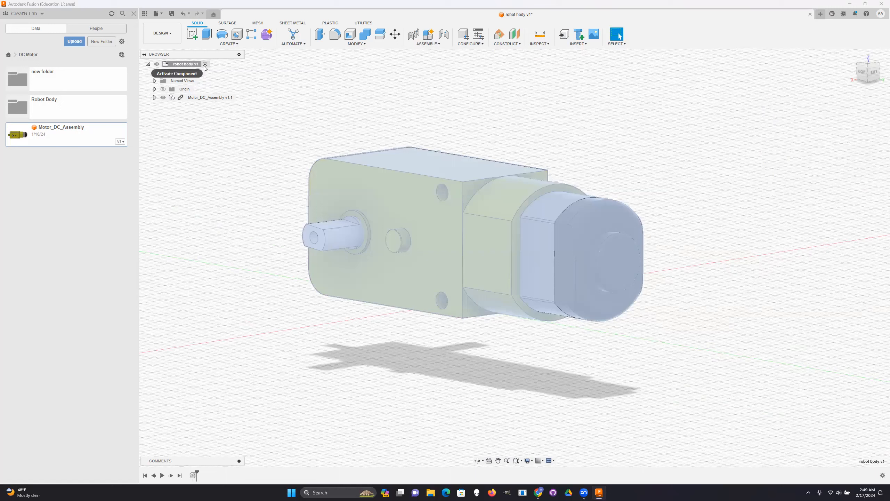
double_click(177, 67)
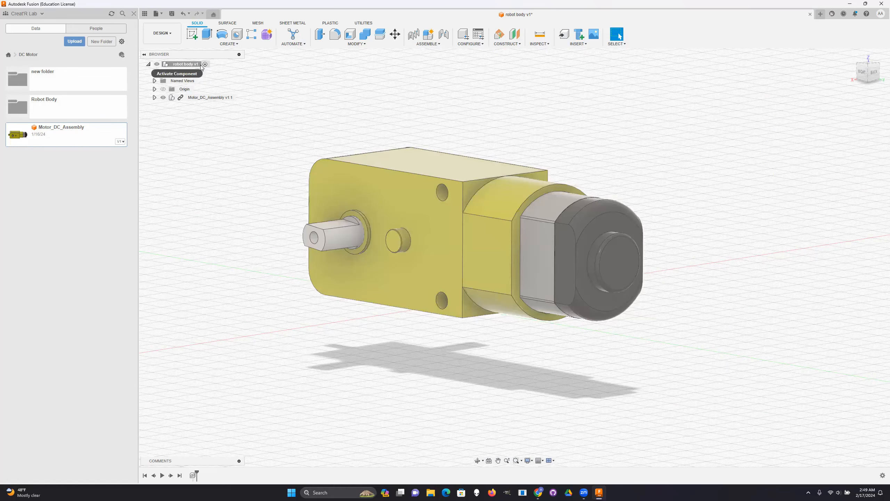
- Create a new internal standard component named Base under robot body
left_click(423, 43)
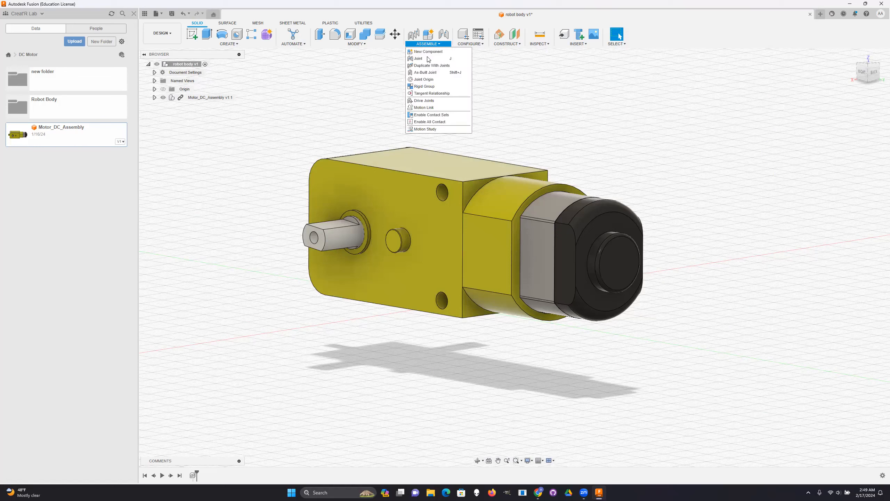
left_click(430, 55)
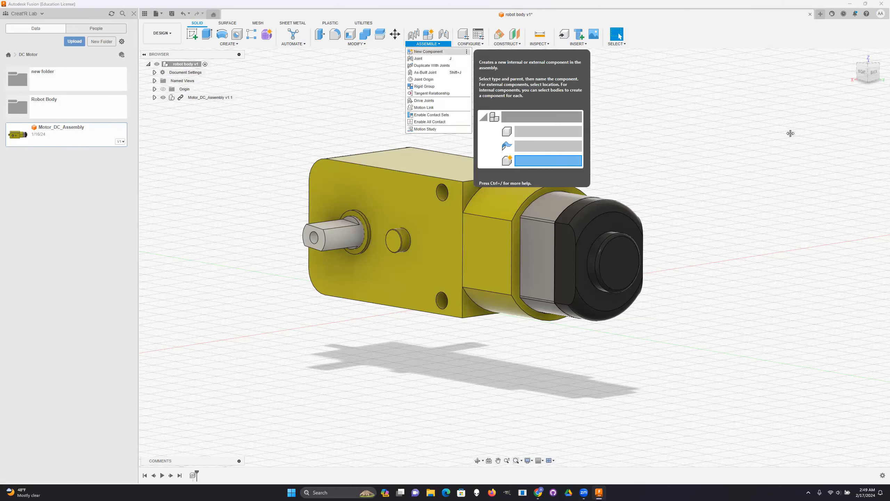
double_click(804, 137)
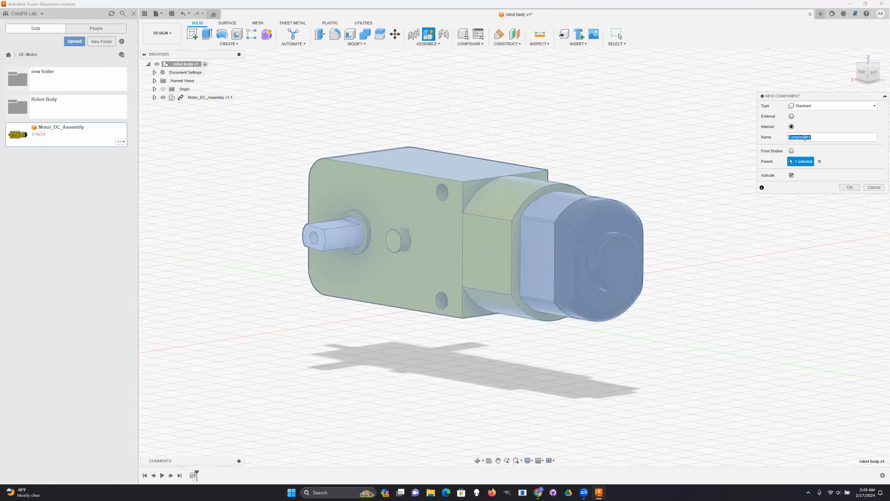
type("b")
left_click(850, 187)
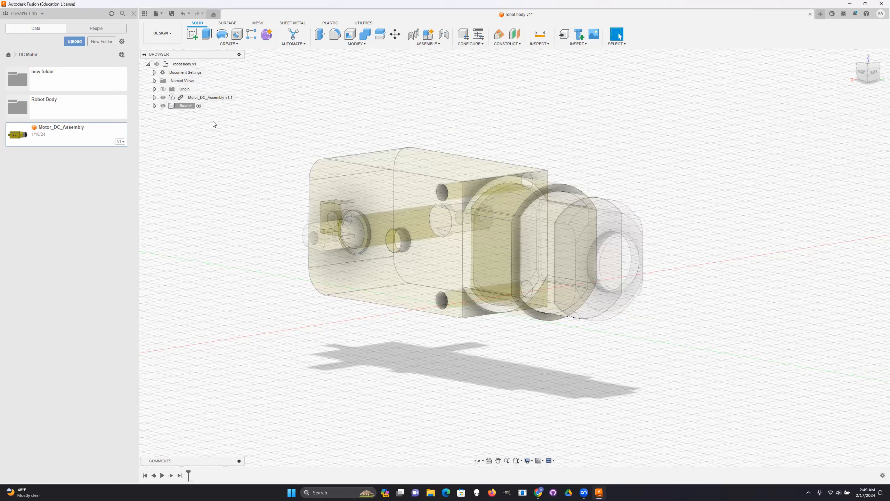
- Nest the Motor_DC_Assembly component inside the Base component and check the component's contents
left_click(154, 106)
left_click(154, 107)
left_click(206, 97)
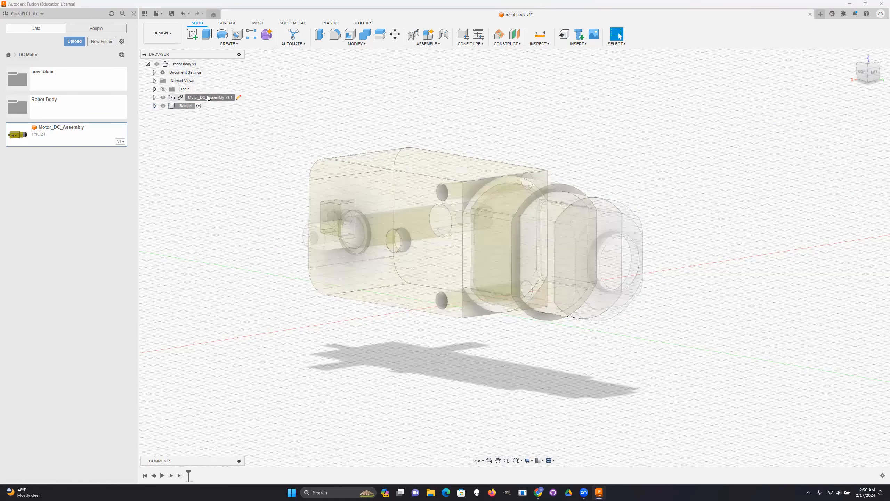
left_click_drag(206, 97, 181, 105)
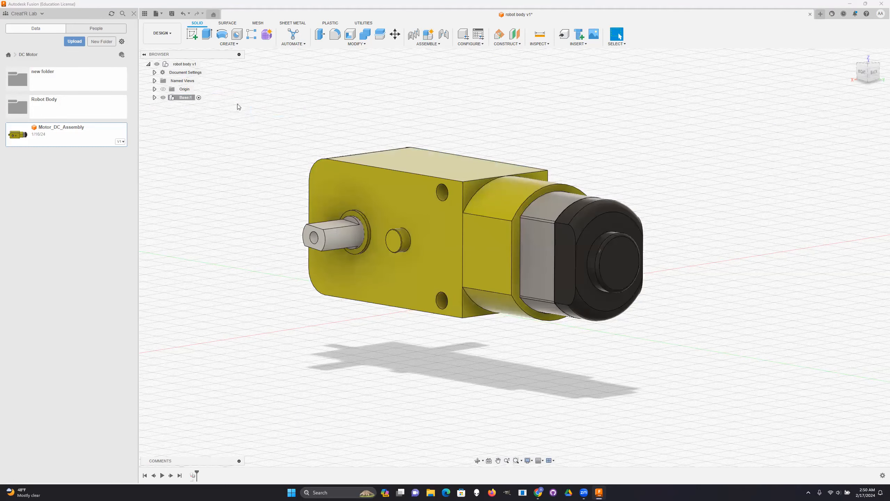
left_click(154, 98)
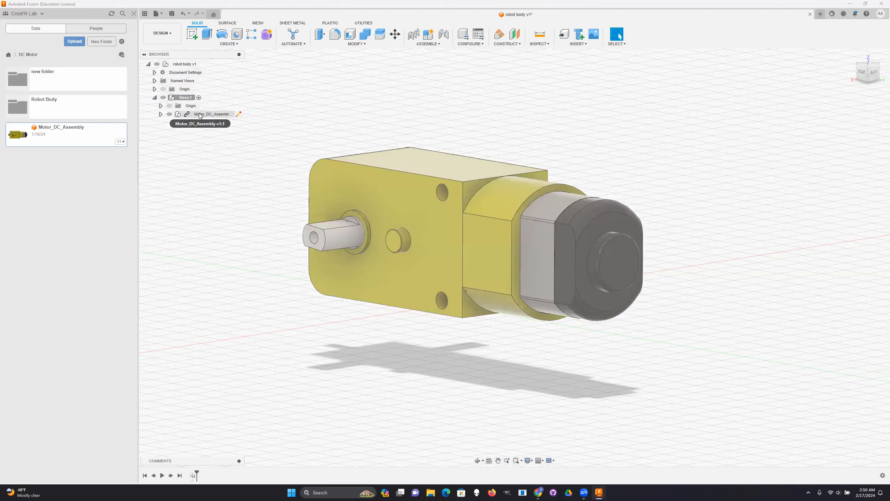
left_click(154, 97)
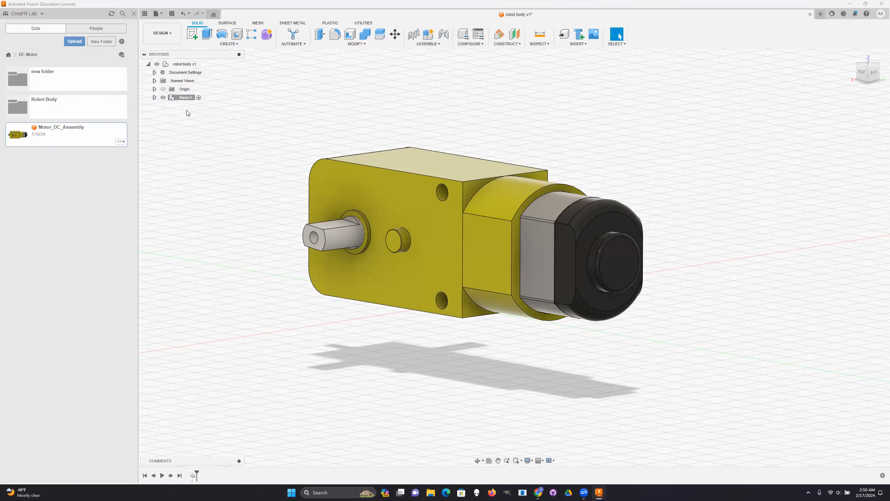
scroll(577, 223, "down", 1)
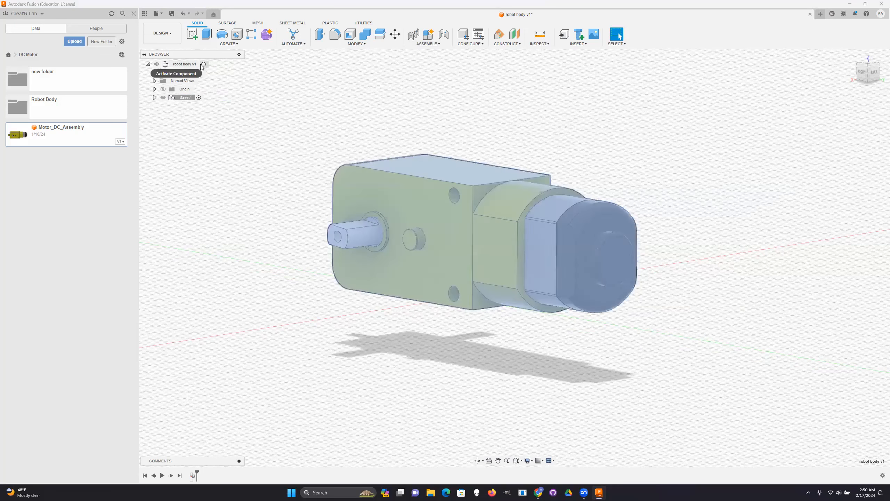
- Activate the top-level robot body component and create a new internal component named left wheel under it
left_click(204, 65)
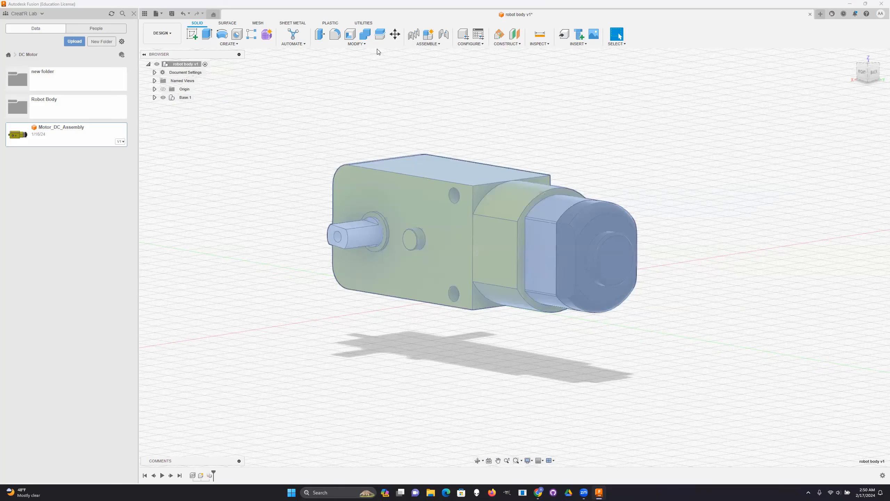
left_click(430, 44)
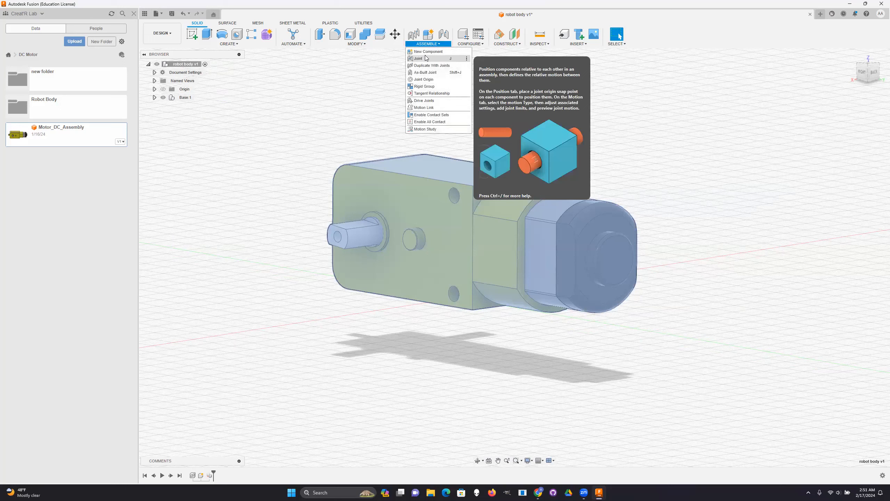
left_click(430, 55)
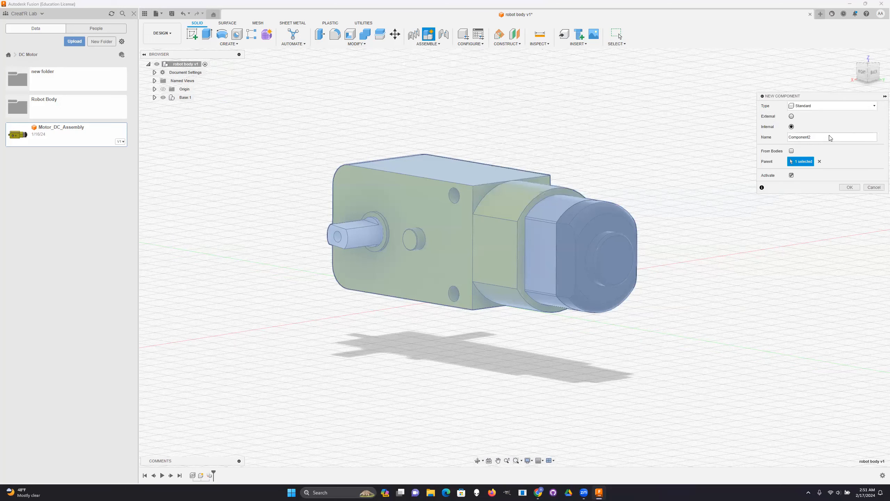
double_click(807, 136)
type("left wheel")
left_click(850, 187)
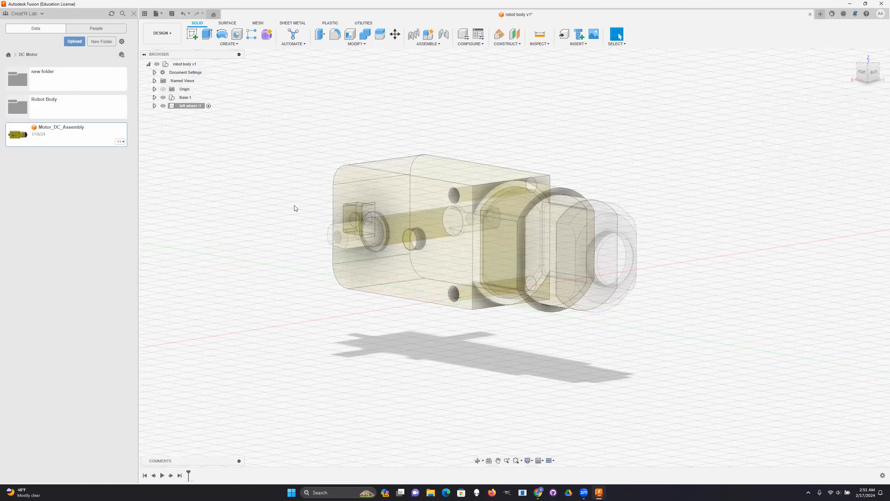
left_click(154, 106)
left_click(185, 97)
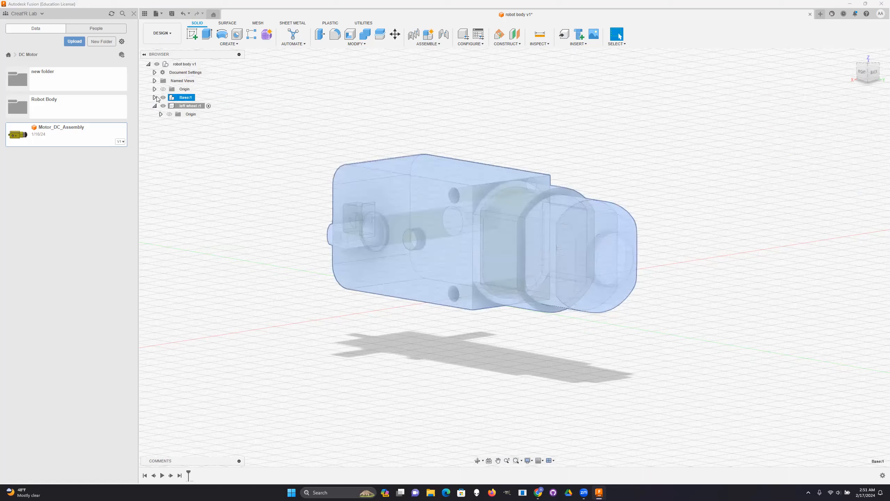
- Collapse the left wheel component's contents and examine the motor assembly's gearbox faces and output shaft from several sides
left_click(155, 106)
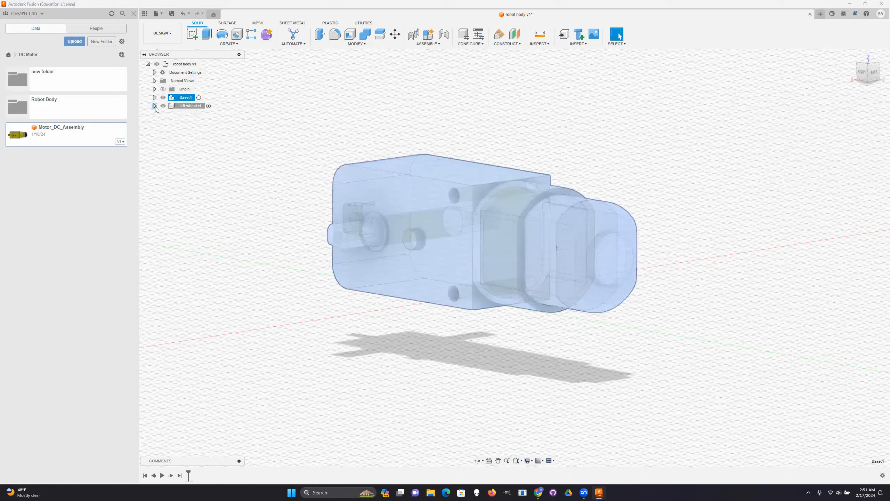
left_click(190, 107)
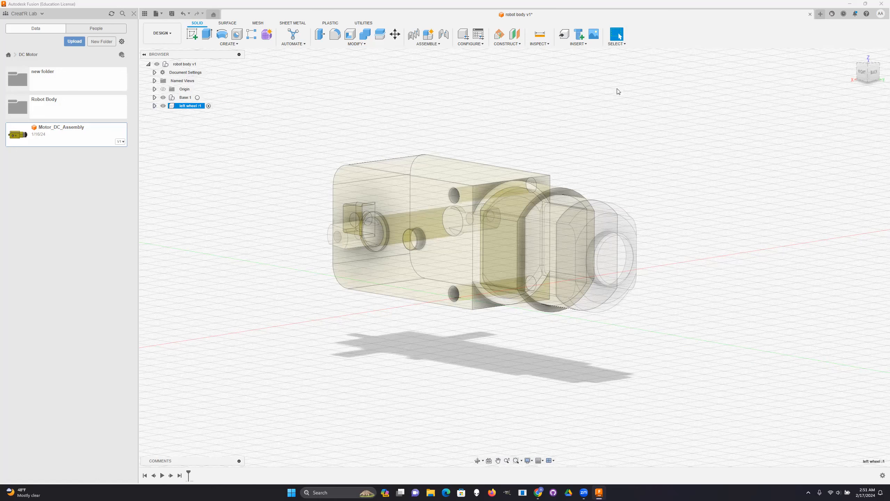
middle_click_drag(514, 257, 522, 261, "shift")
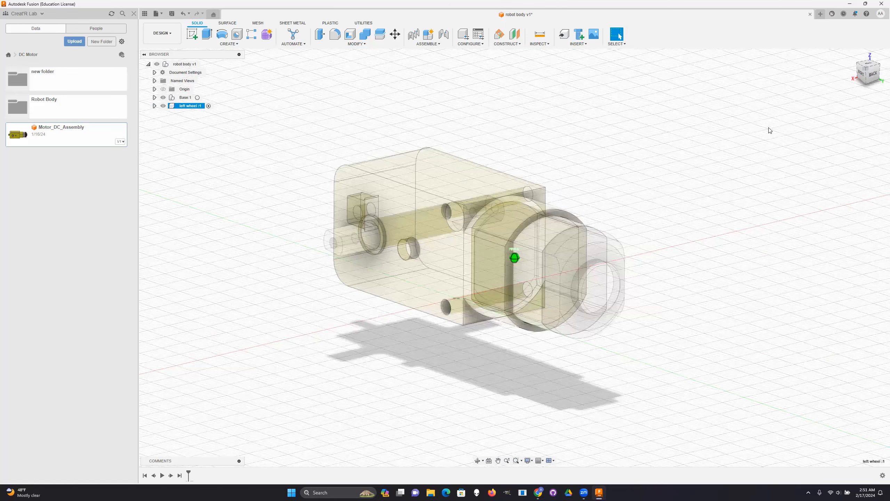
left_click(852, 55)
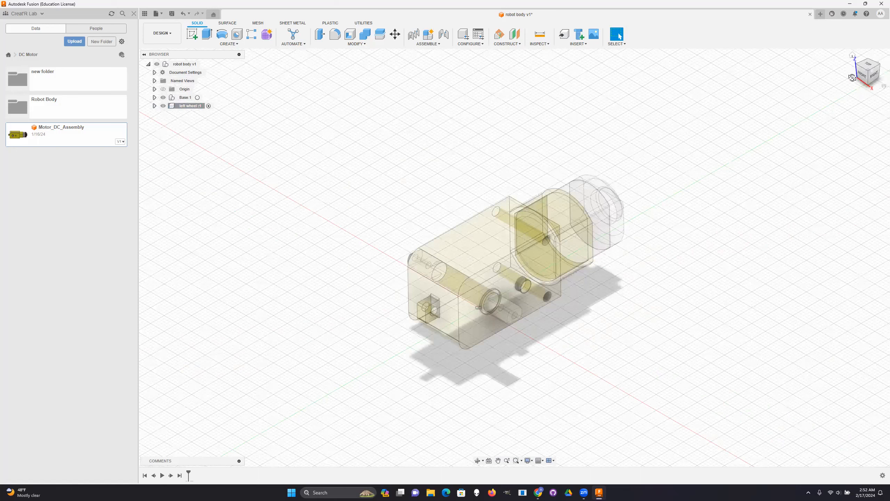
middle_click_drag(386, 237, 274, 219, "shift")
scroll(301, 232, "up", 4)
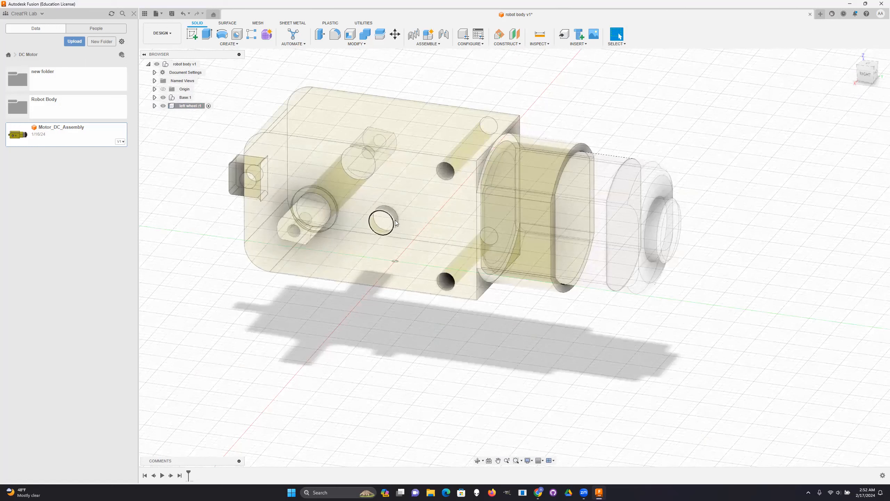
middle_click_drag(450, 280, 440, 269, "shift")
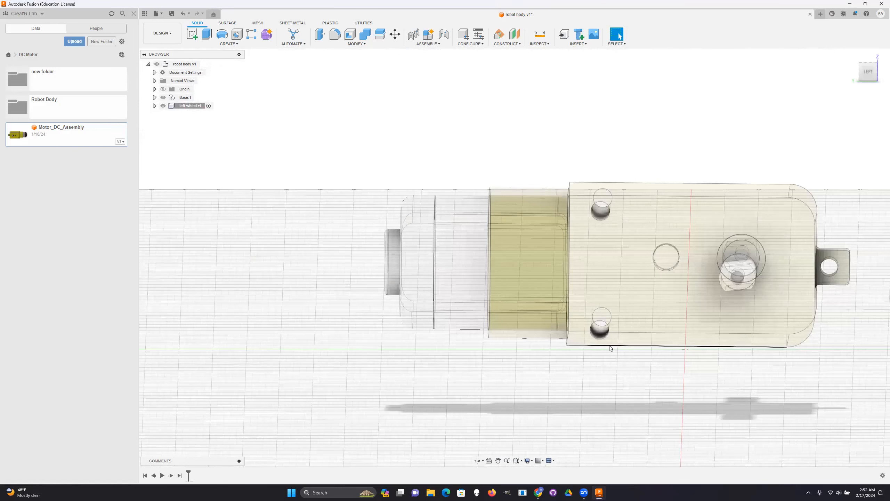
scroll(652, 309, "down", 5)
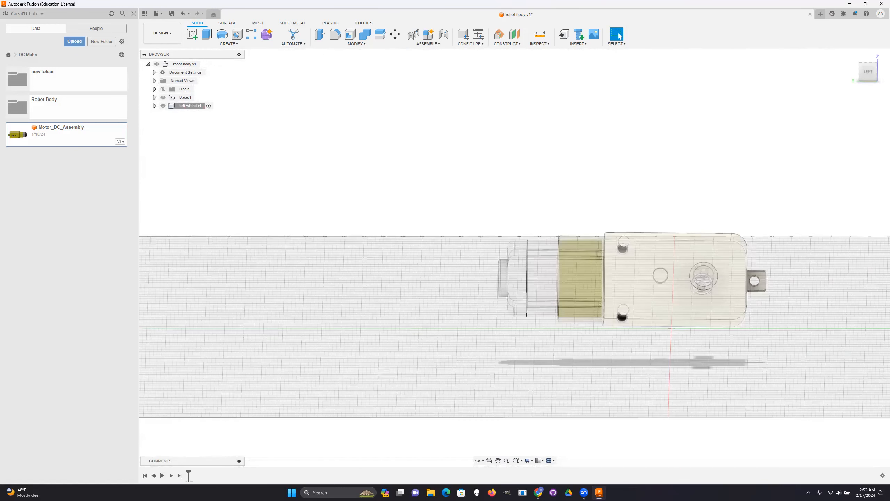
left_click_drag(868, 72, 850, 81)
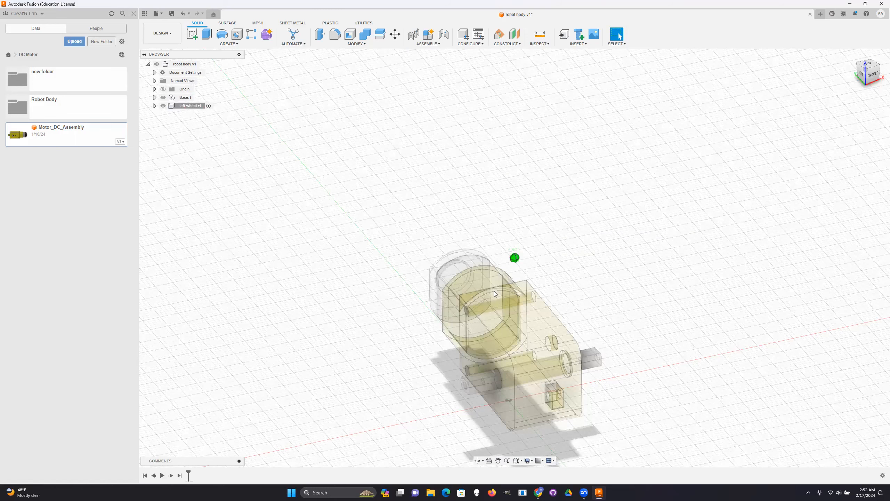
middle_click_drag(516, 310, 529, 312, "shift")
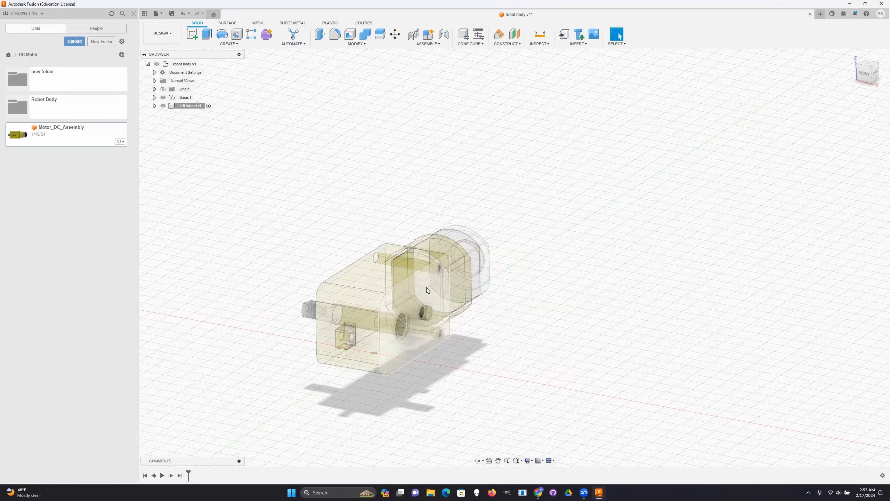
middle_click_drag(515, 258, 526, 274, "shift")
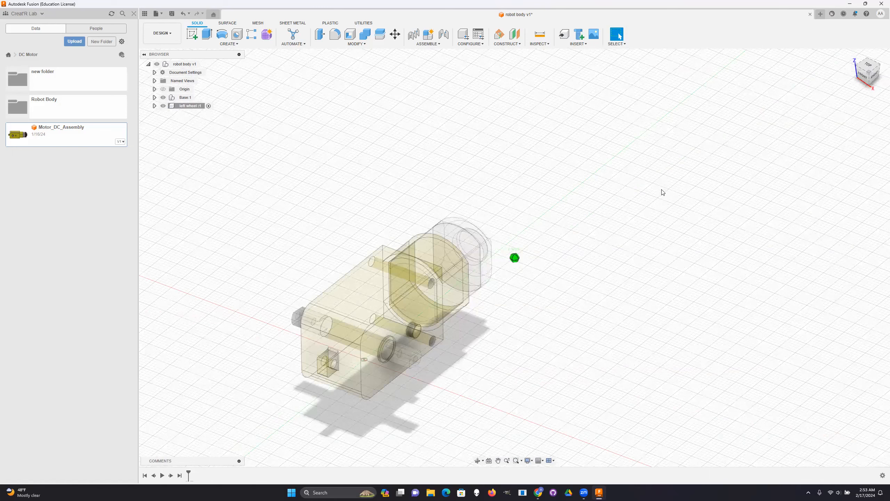
middle_click_drag(693, 176, 659, 103, "shift")
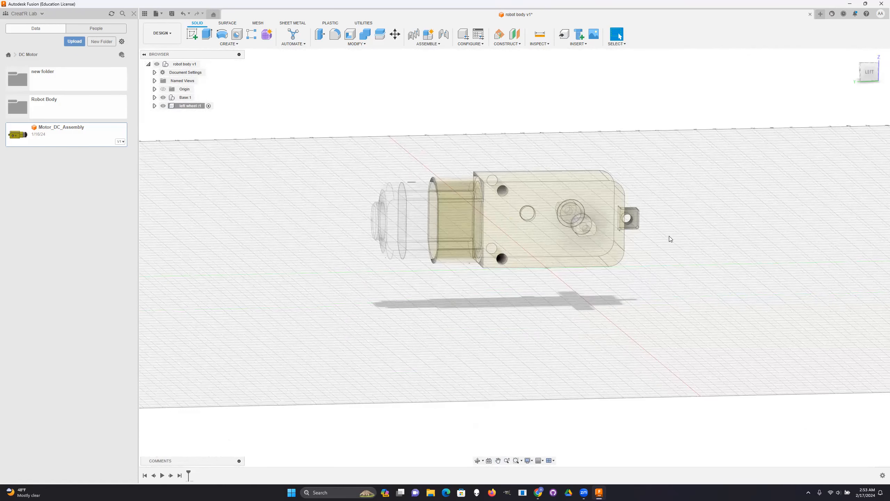
scroll(649, 270, "down", 1)
scroll(636, 272, "up", 2)
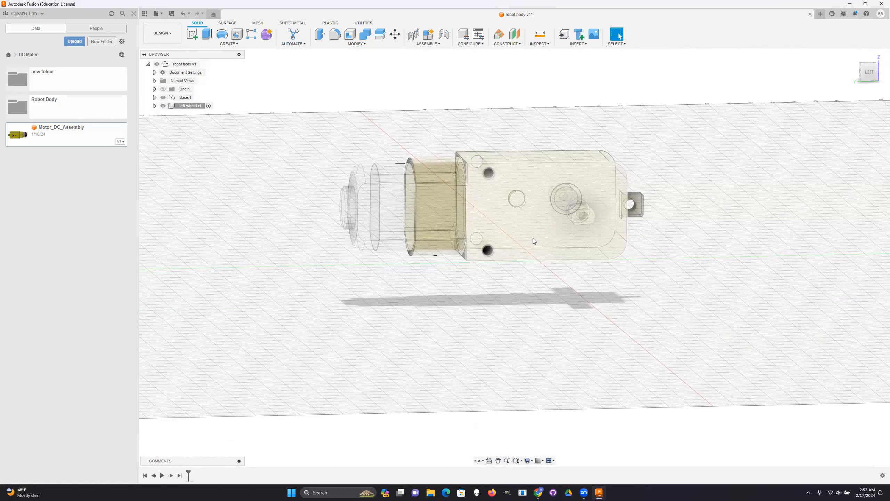
- Check the gearbox's flat side and upper faces and the robot body's origin planes as possible sketch planes
left_click(531, 228)
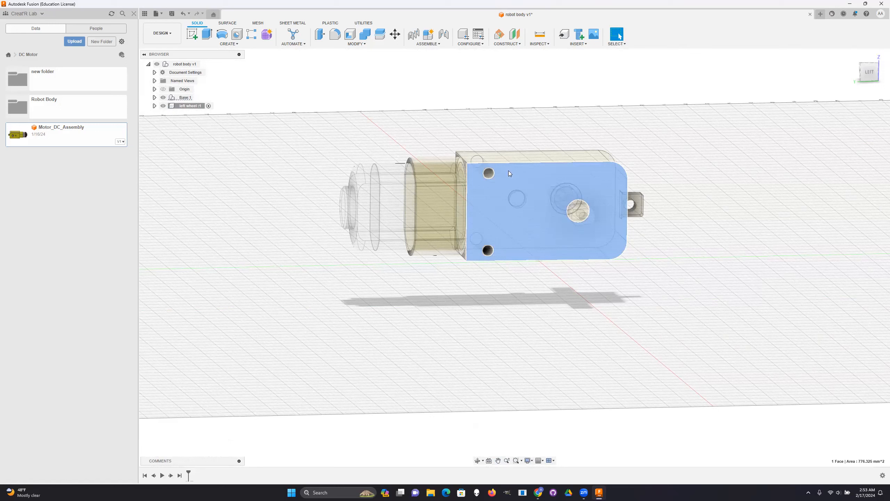
left_click(511, 159)
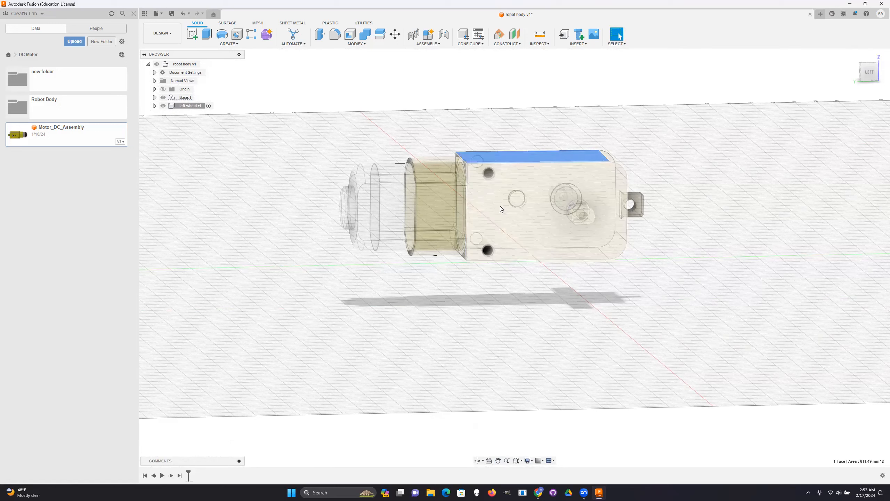
left_click(154, 88)
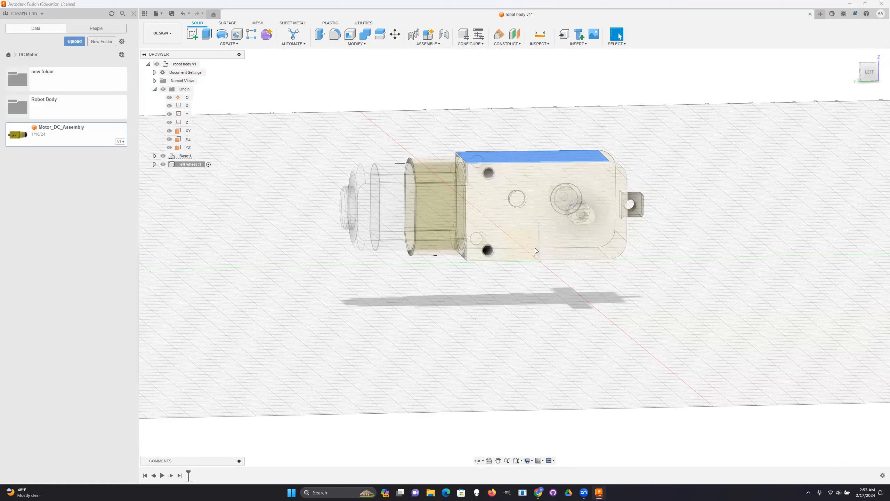
left_click(154, 89)
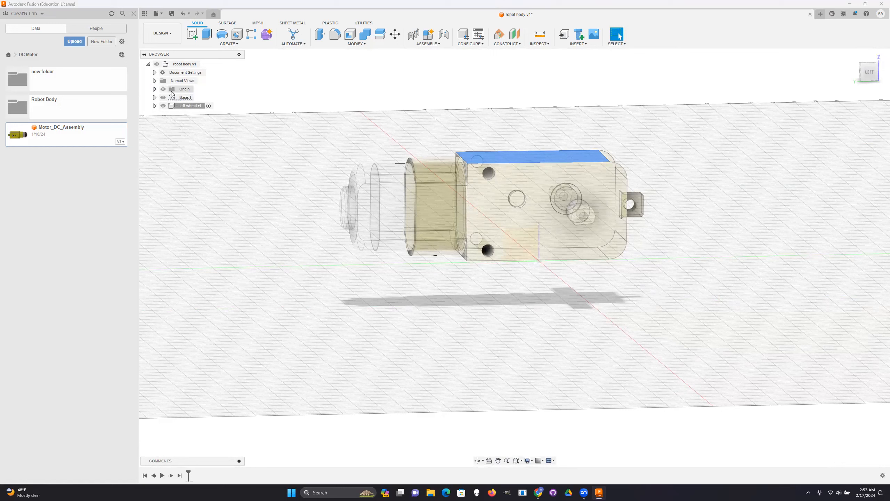
- Start a new sketch in the left wheel component on the gearbox's large flat side face
left_click(536, 233)
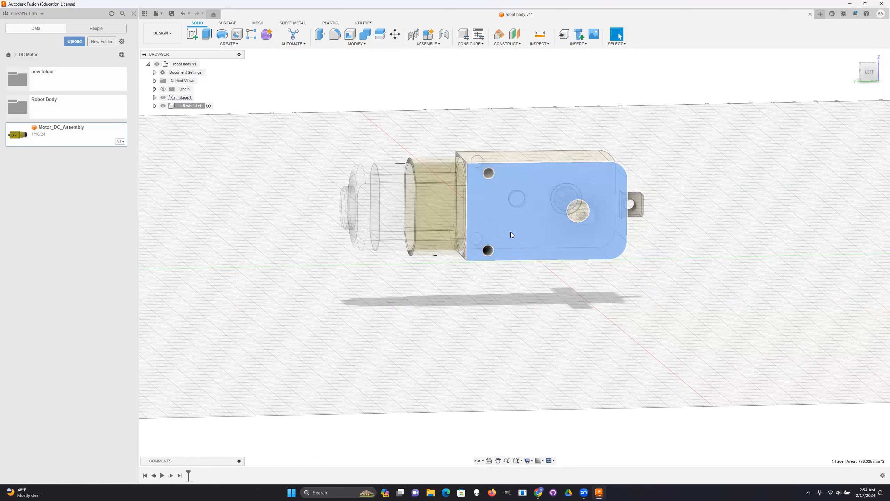
scroll(637, 280, "down", 1)
scroll(636, 280, "up", 1)
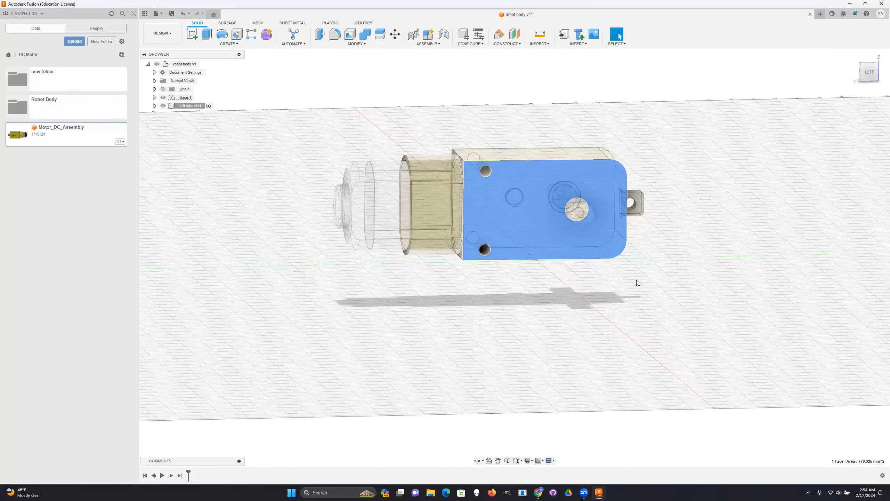
scroll(504, 213, "up", 2)
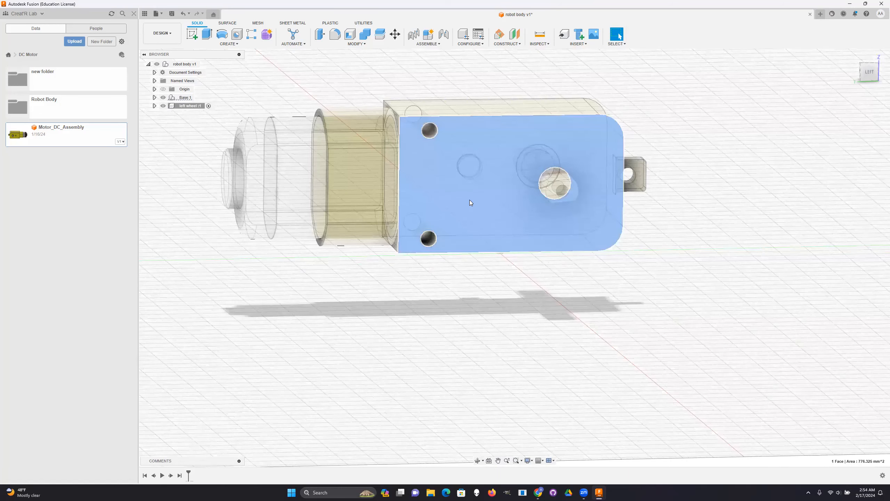
left_click(193, 32)
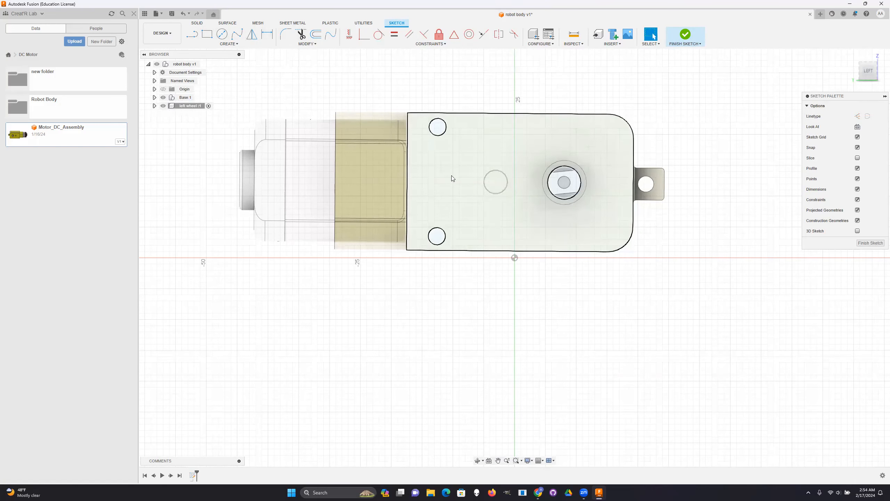
- Project the gearbox's side face into the sketch with its outer outline, two mounting holes and shaft hole, keeping the projection linked
left_click(476, 157)
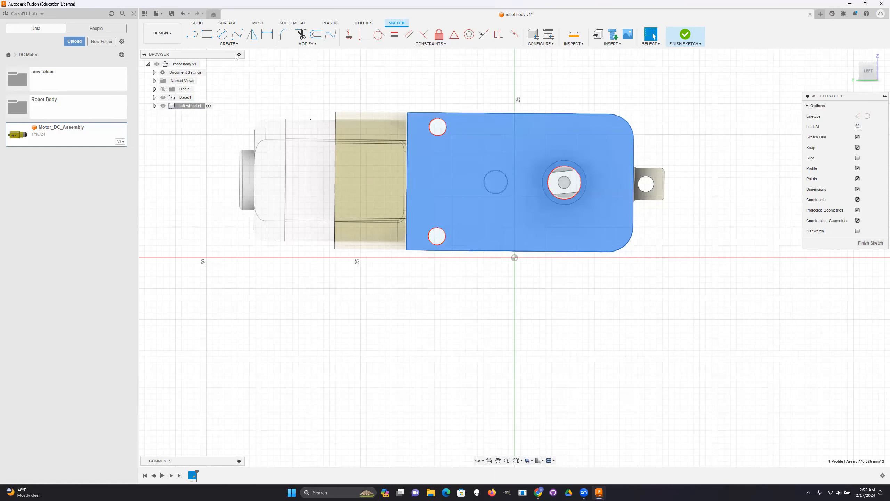
left_click(230, 46)
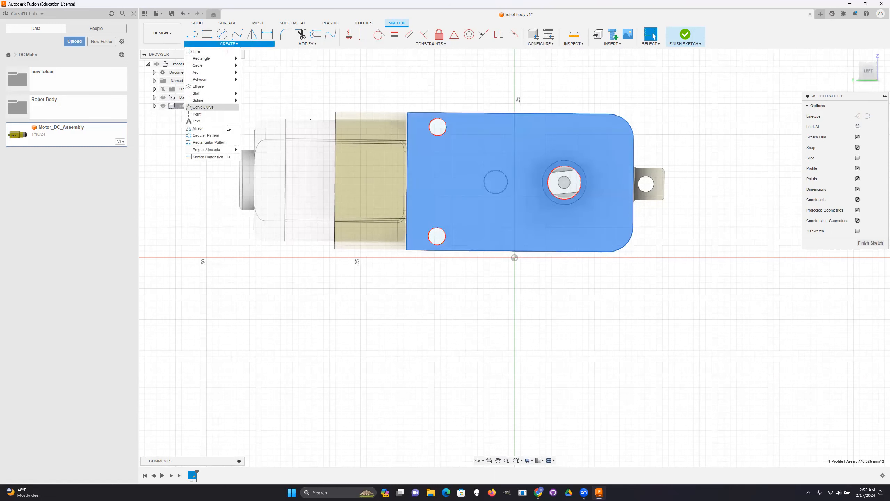
mouse_move(224, 154)
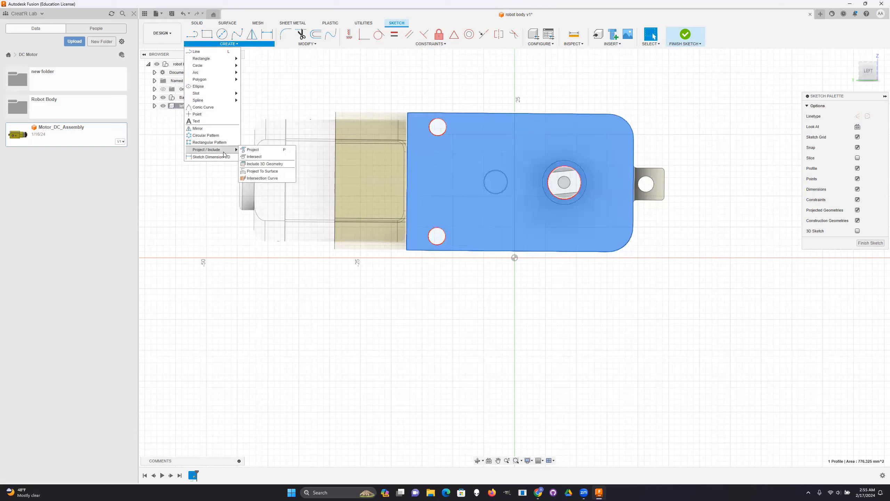
left_click(253, 150)
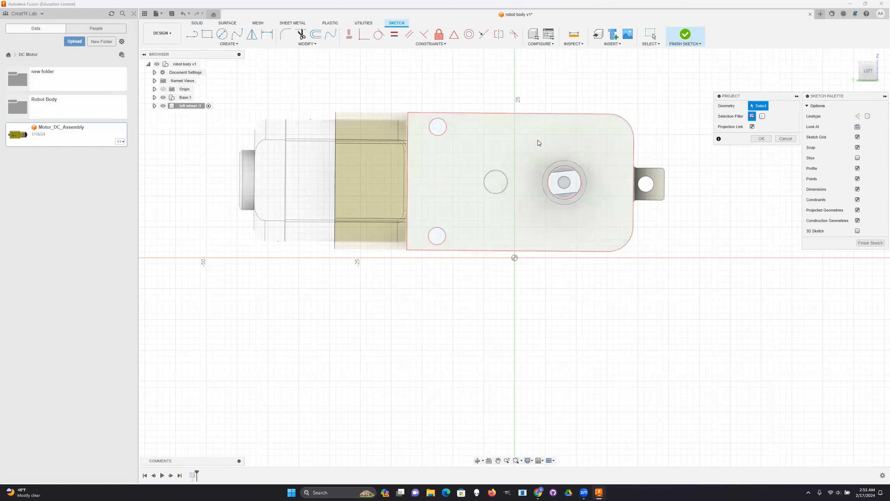
left_click(514, 146)
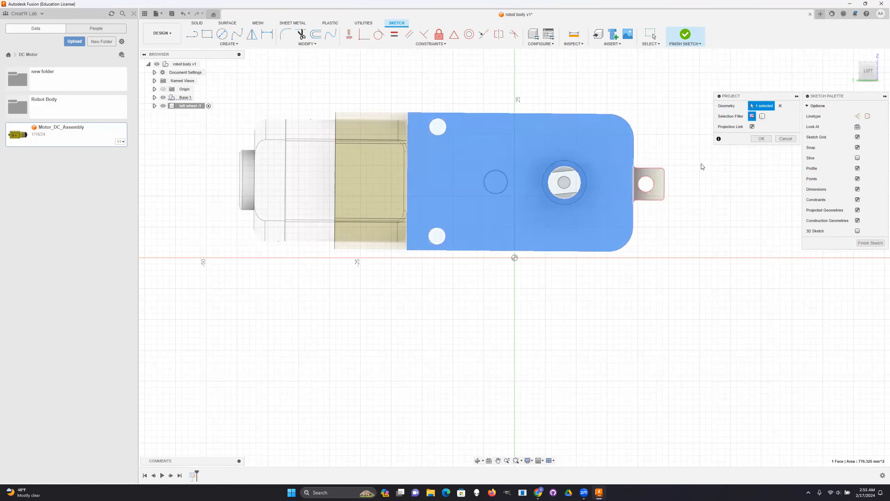
left_click(762, 139)
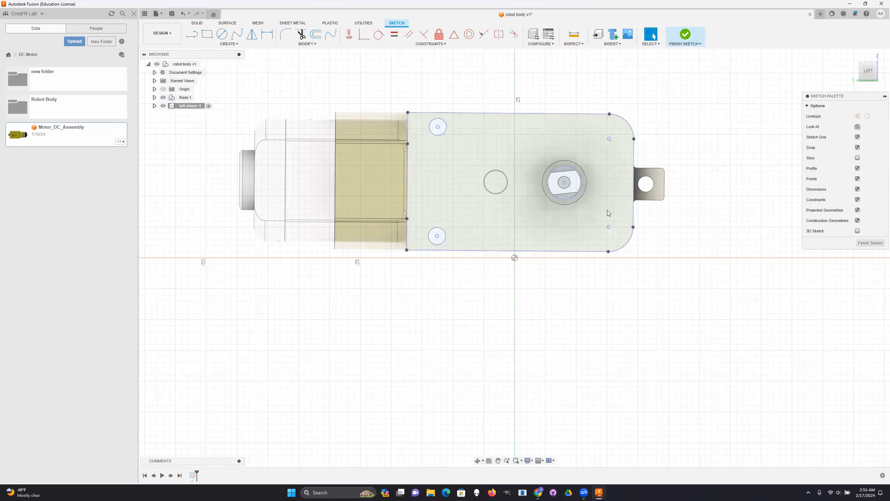
- Hide the Base component to examine the projected sketch geometry alone, and show the component again
scroll(575, 147, "down", 1)
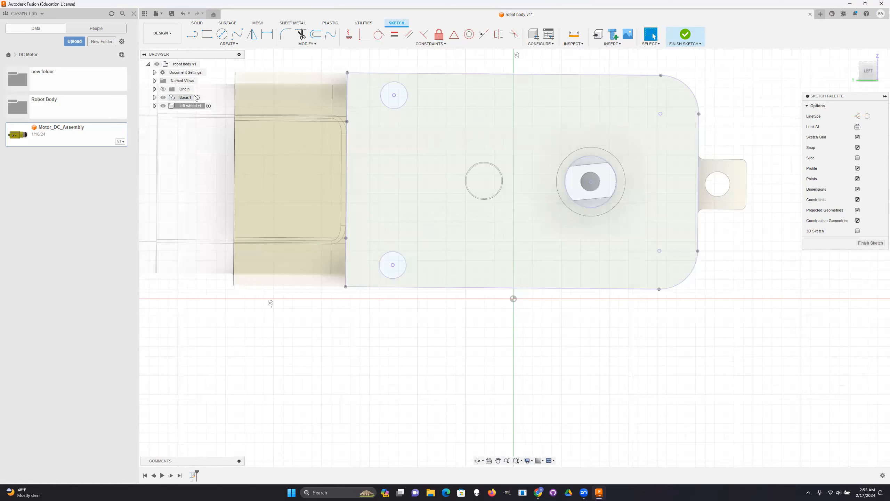
left_click(172, 98)
left_click(163, 98)
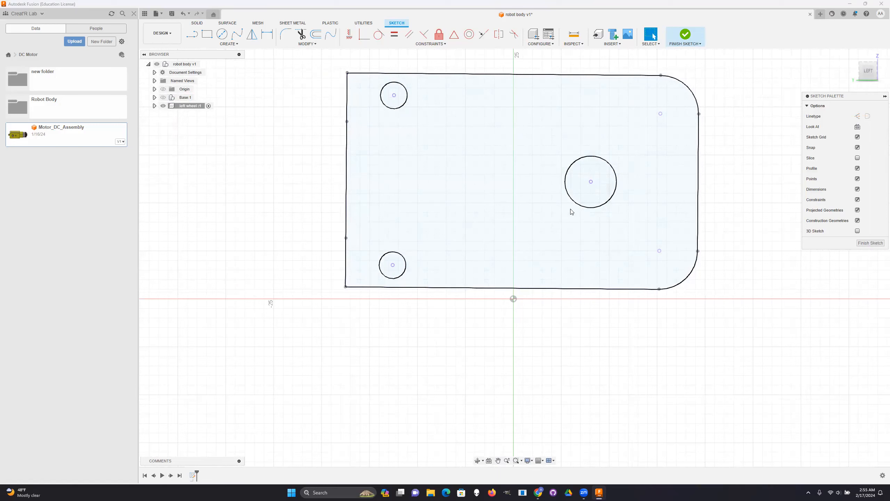
left_click(165, 97)
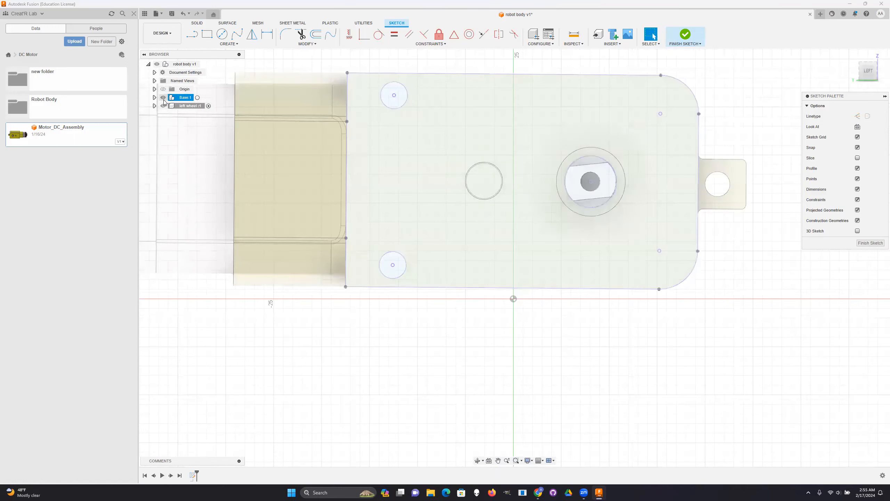
- Extrude the gearbox side-face profile, leaving out its three holes, outward from the gearbox by 5 mm as a new body
left_click(449, 144)
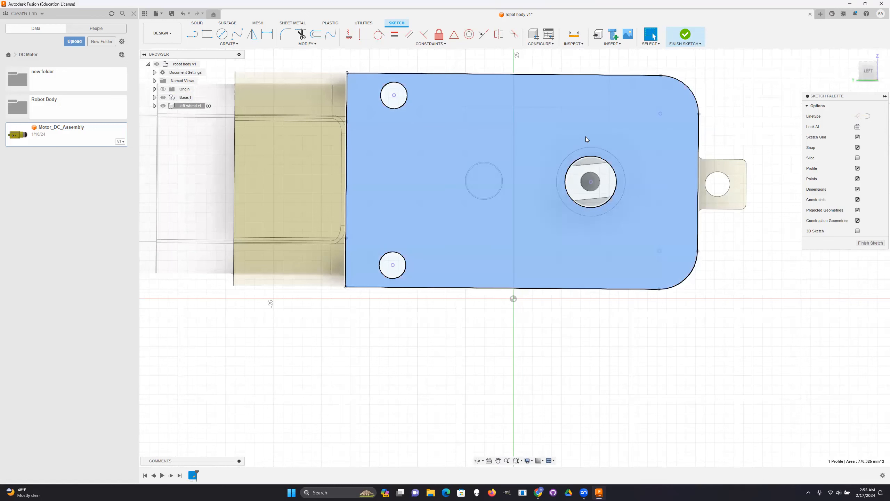
left_click(198, 23)
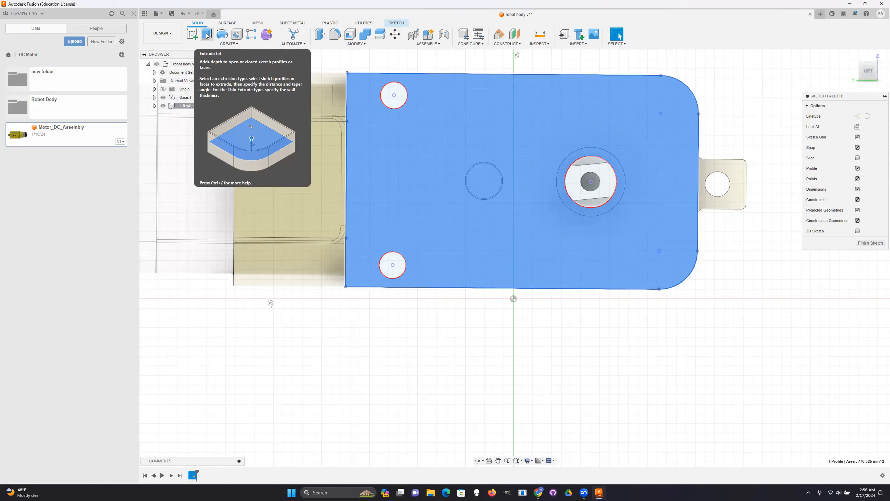
left_click(207, 35)
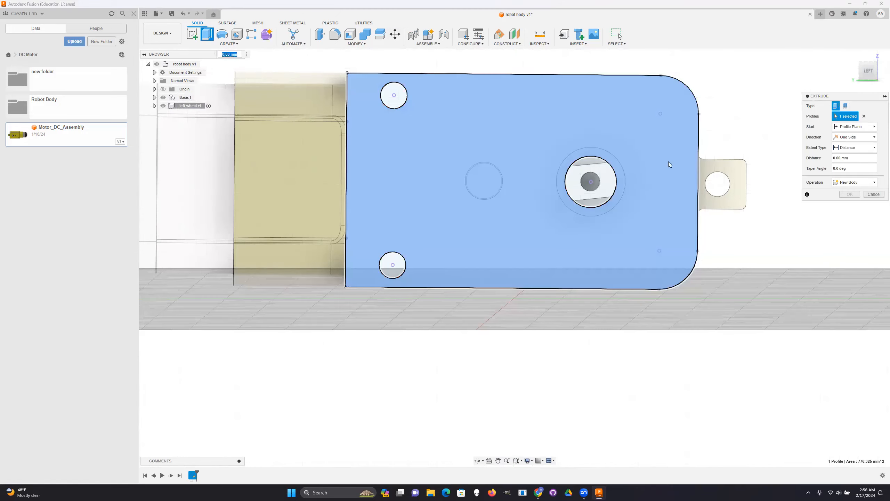
left_click(872, 79)
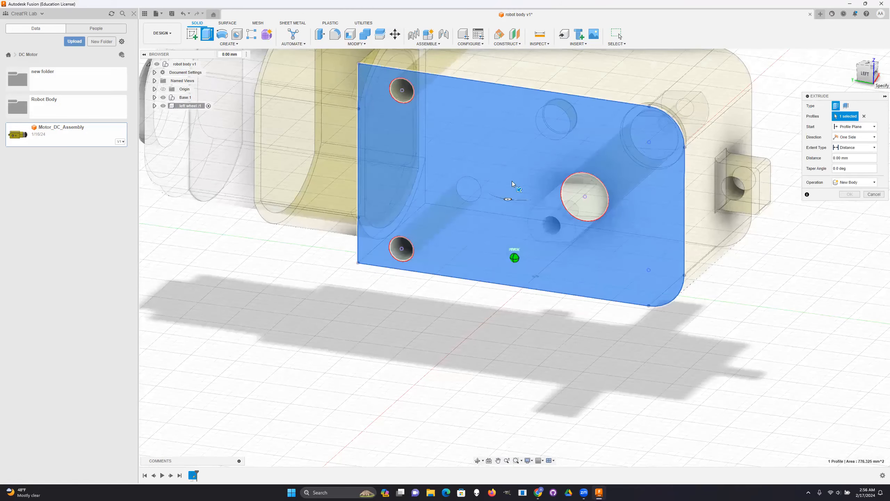
middle_click_drag(512, 184, 515, 194, "shift")
left_click_drag(514, 197, 497, 216)
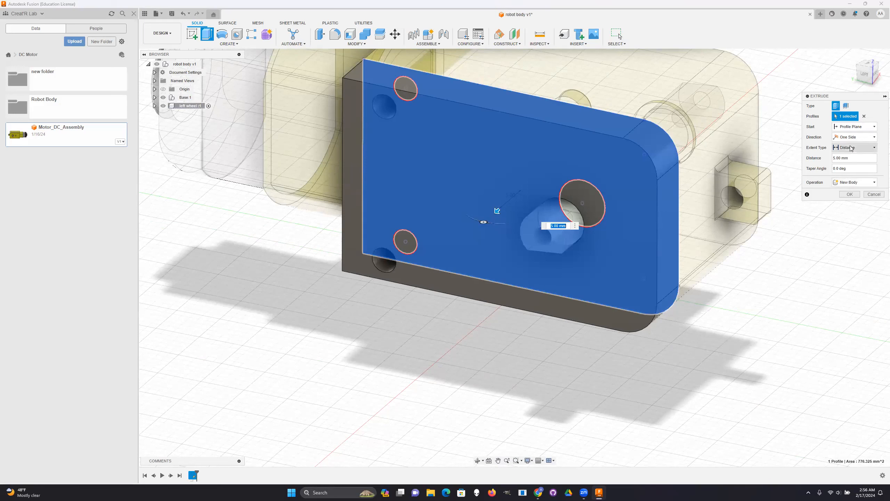
left_click(851, 183)
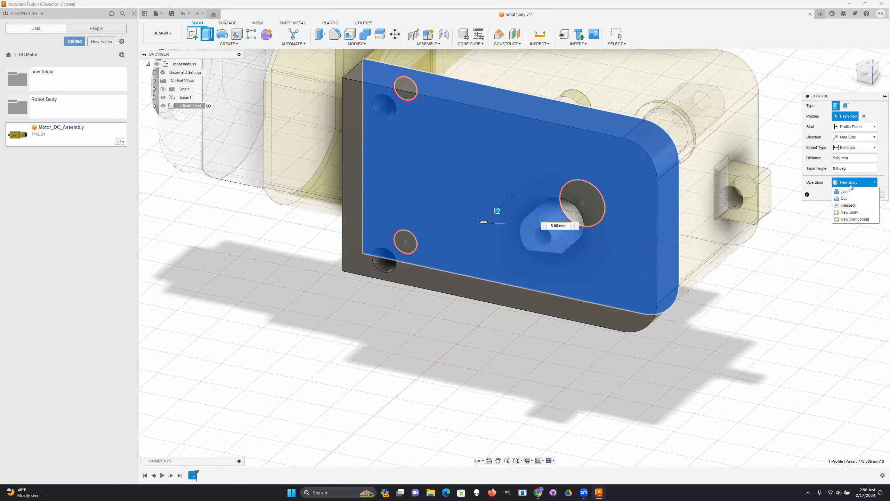
left_click(851, 186)
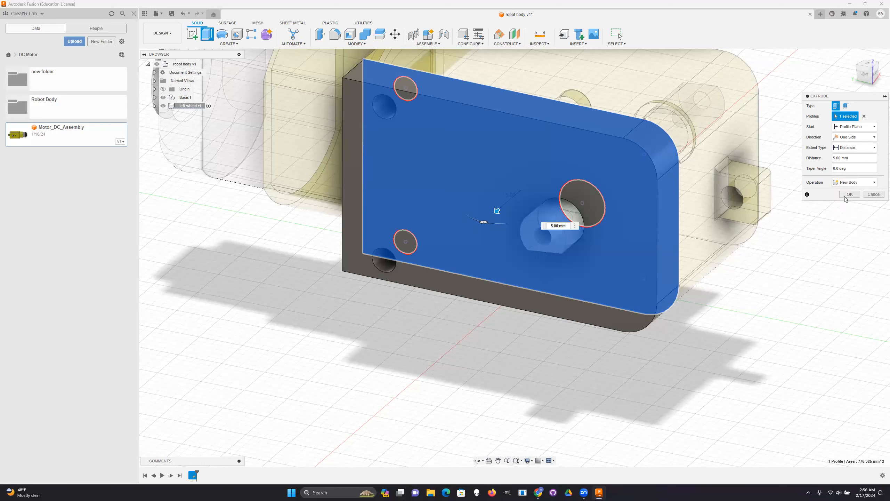
left_click(849, 194)
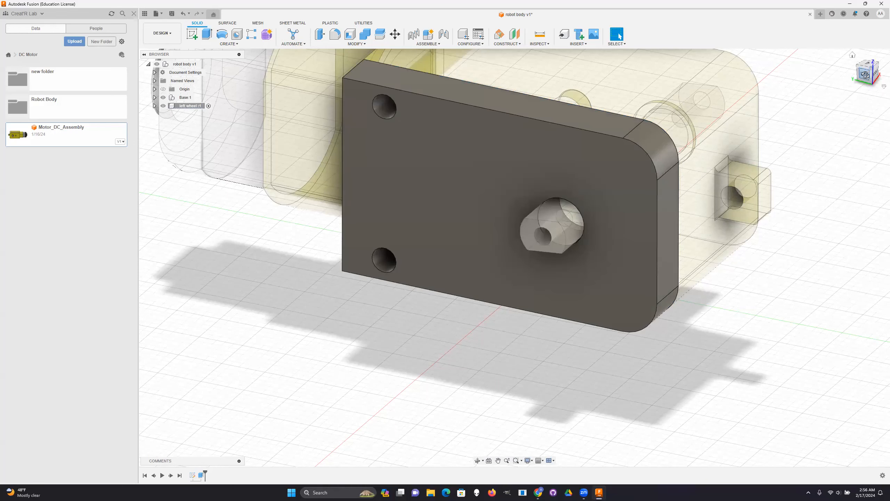
- Start a new sketch on the extruded plate's long narrow underside face, with the Base component hidden and the view squared to the plate
mouse_move(875, 72)
left_mouse_down()
mouse_move(885, 78)
mouse_move(876, 67)
left_mouse_up()
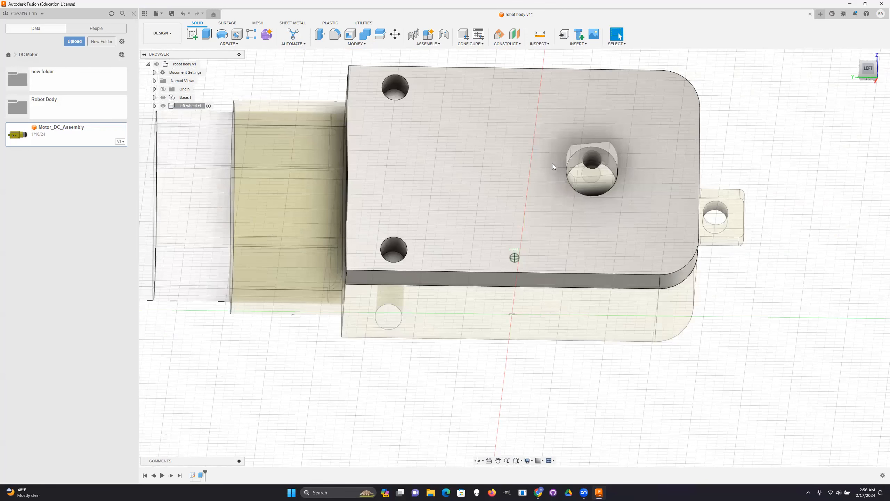
middle_click_drag(553, 164, 554, 126, "shift")
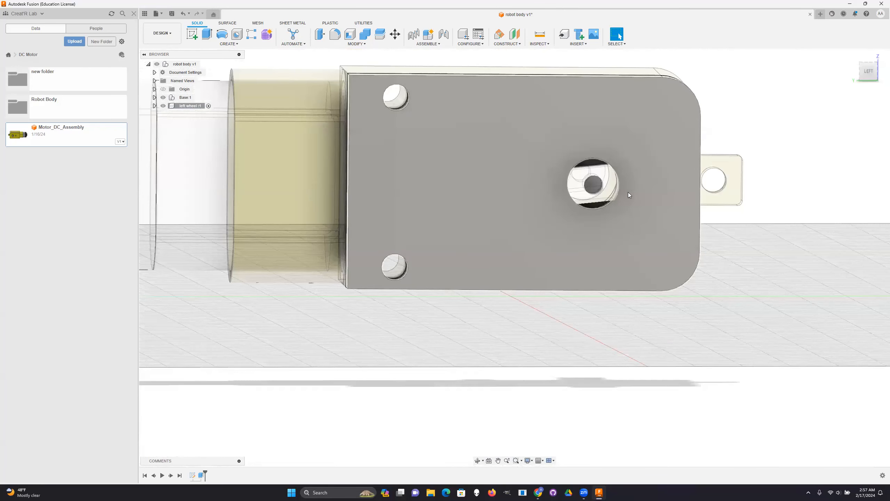
left_click_drag(868, 67, 822, 56)
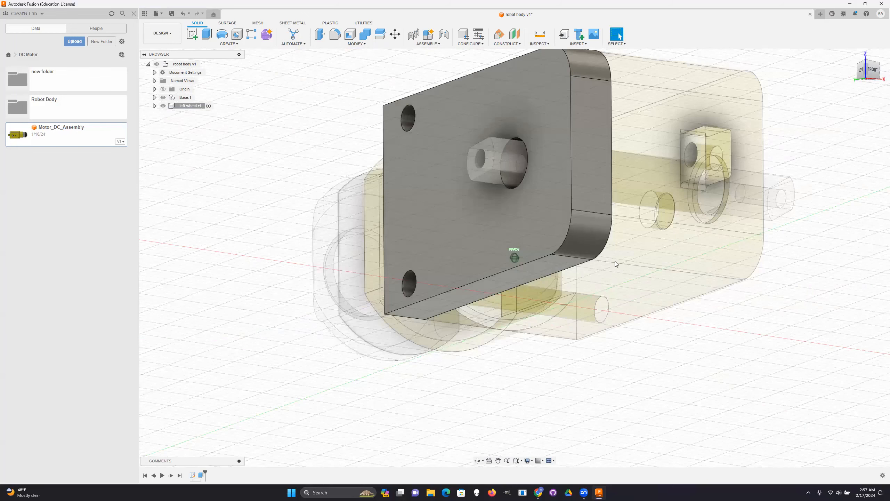
middle_click_drag(616, 261, 538, 261, "shift")
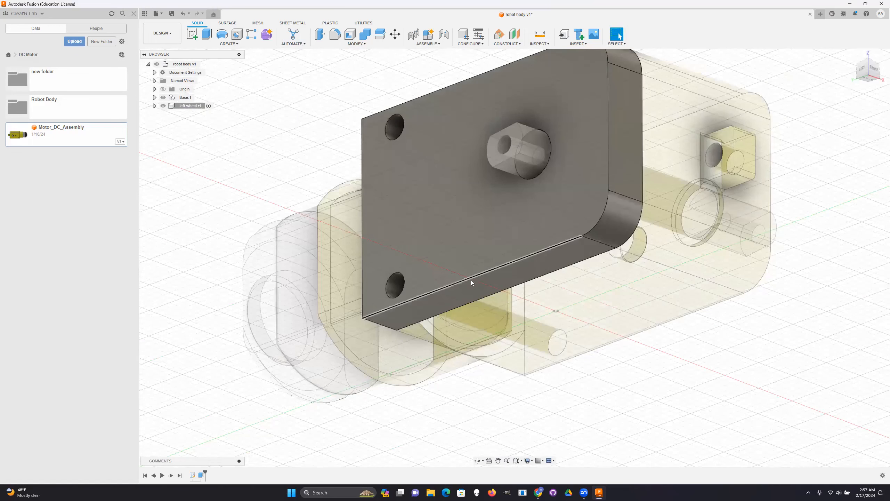
left_click(470, 296)
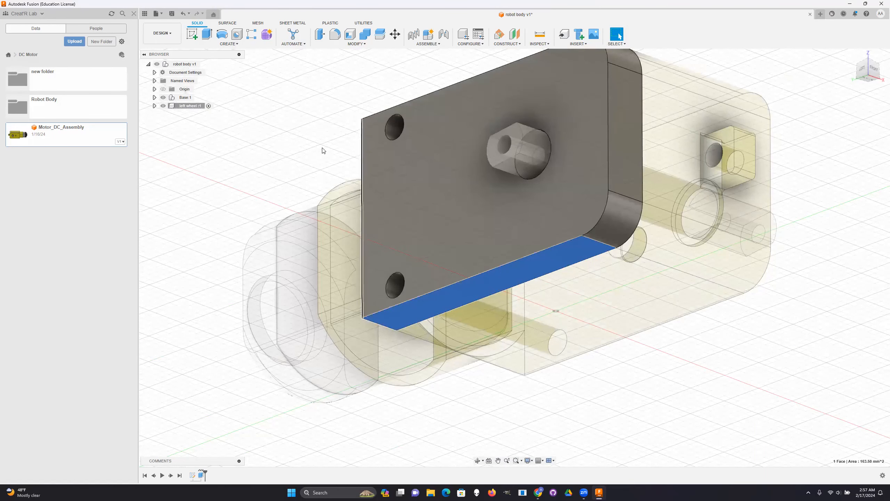
left_click(192, 34)
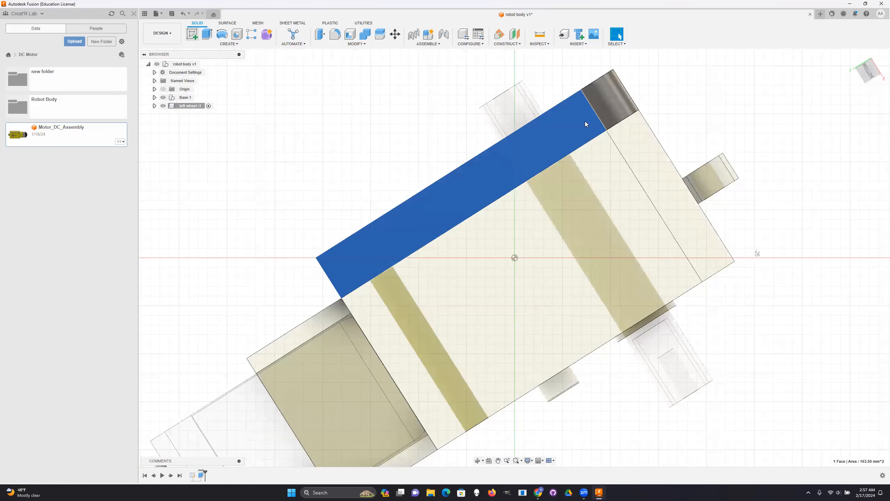
left_click(585, 123)
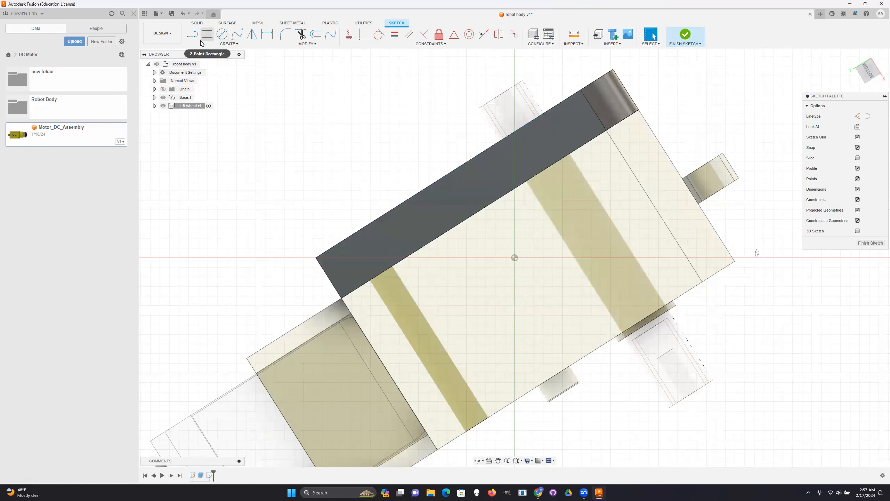
scroll(621, 255, "down", 3)
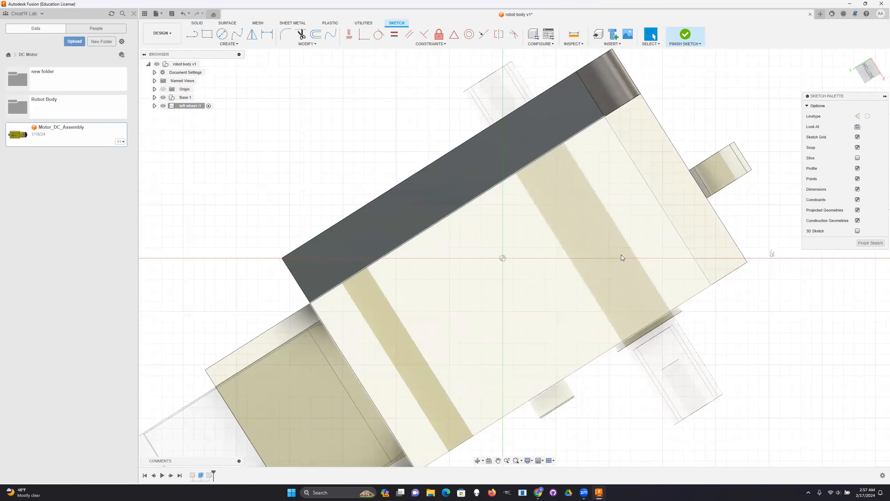
scroll(620, 249, "down", 5)
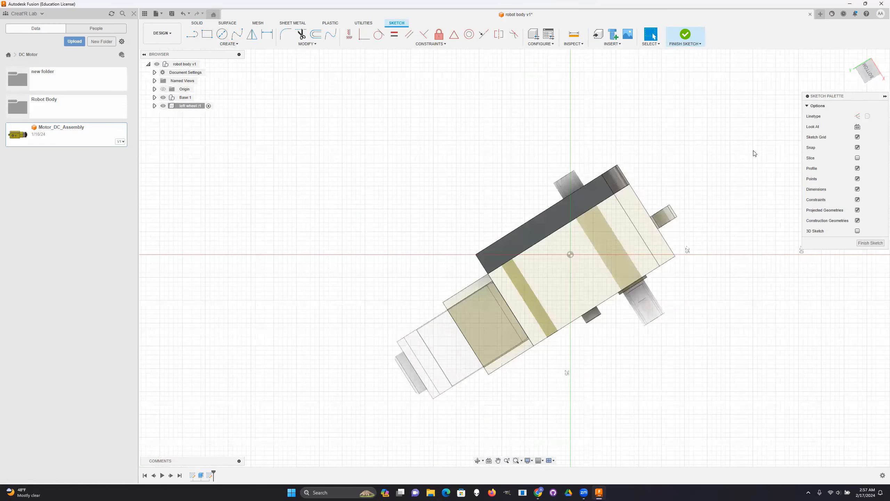
left_click(862, 76)
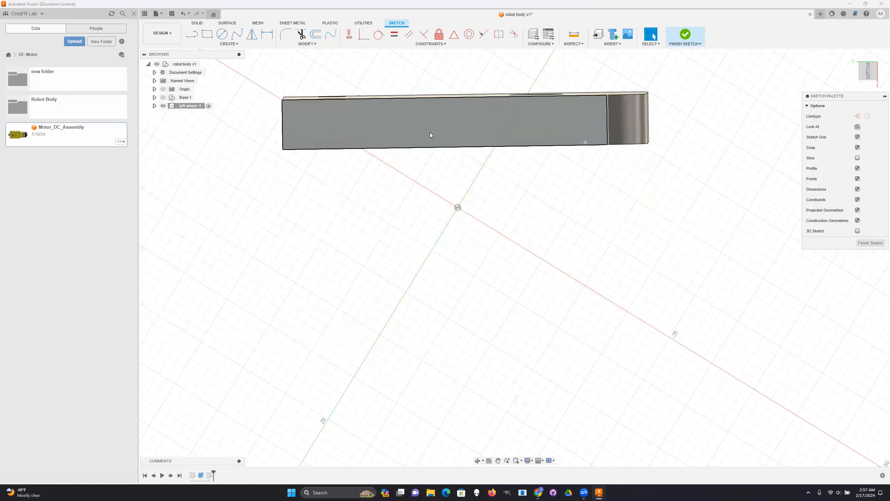
- Draw a closed four-sided line outline outward from the plate's outer edge, with a 20 mm first side and a parallel long side about 37 mm long
left_click(195, 38)
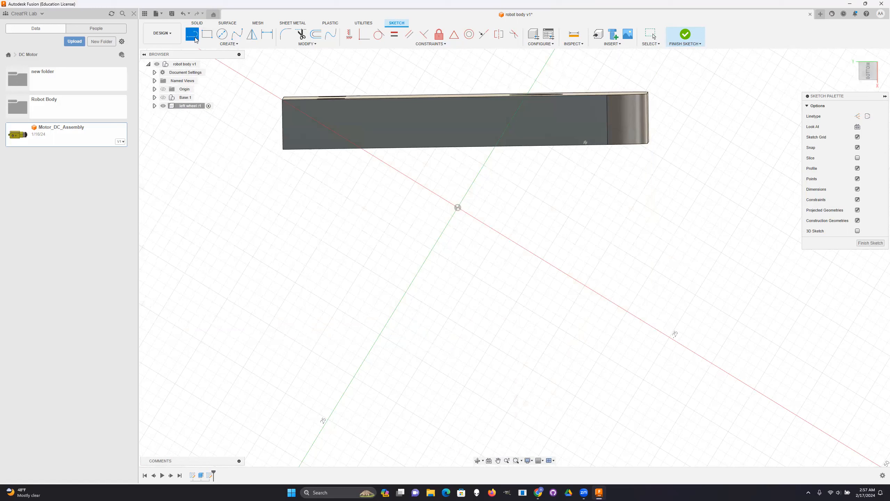
left_click(283, 149)
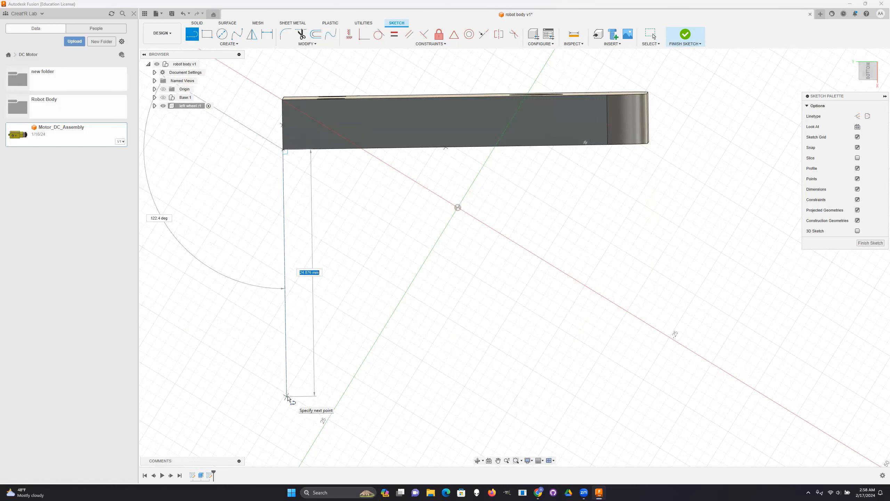
type("20")
key("Tab")
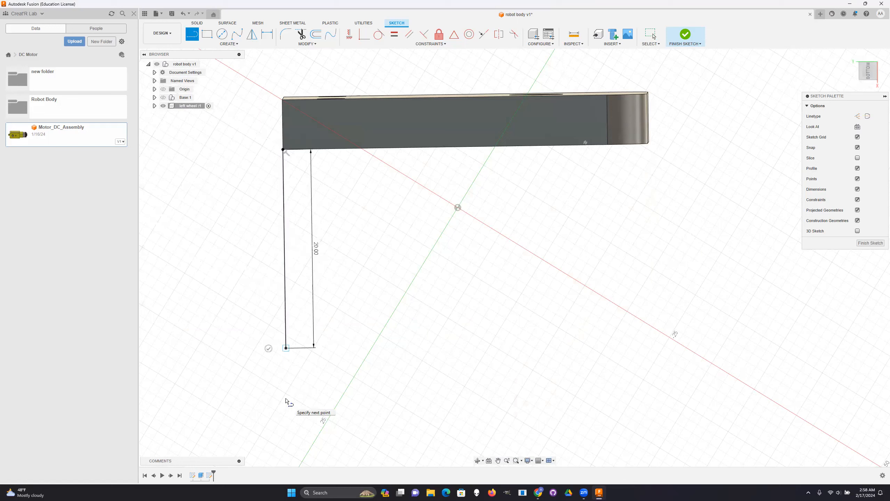
key("Return")
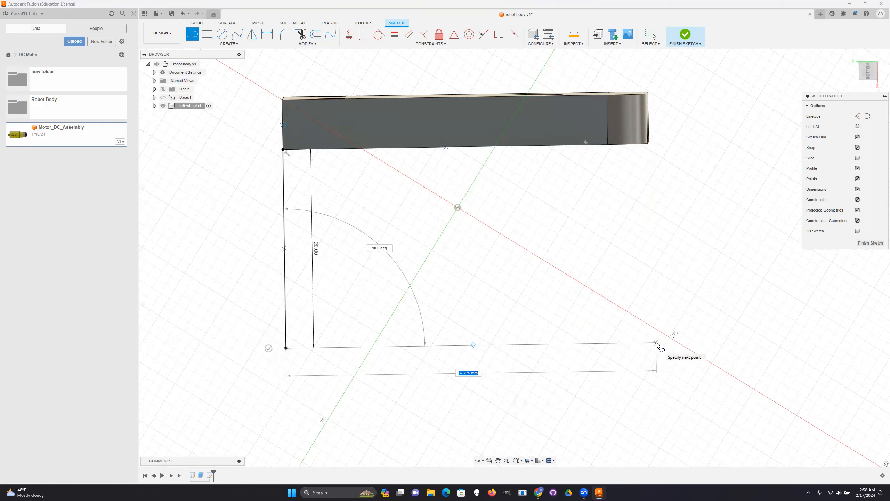
left_click(658, 344)
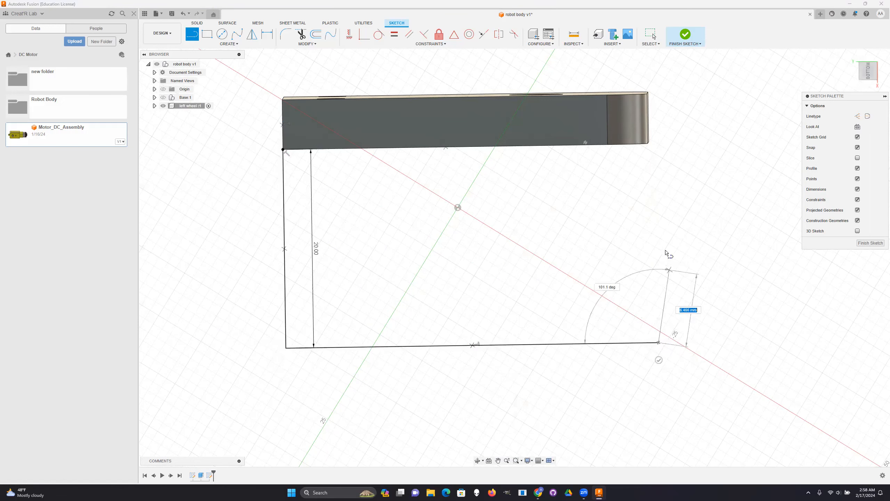
left_click(647, 143)
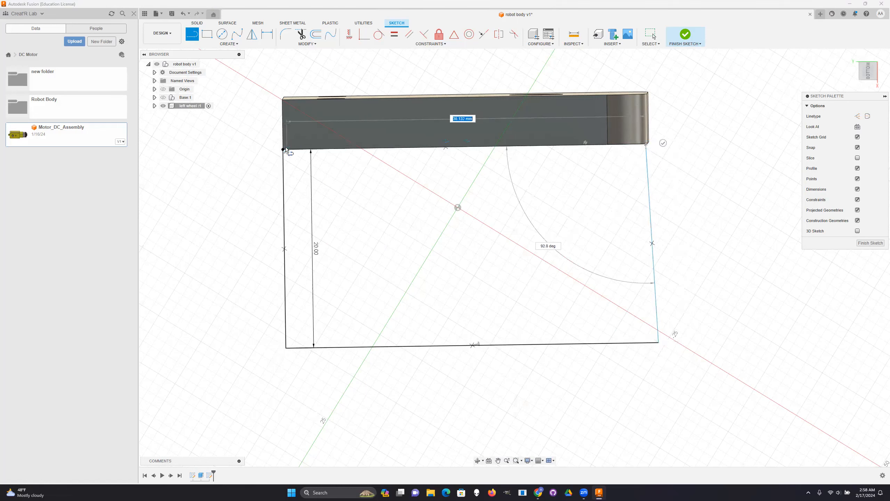
left_click(283, 150)
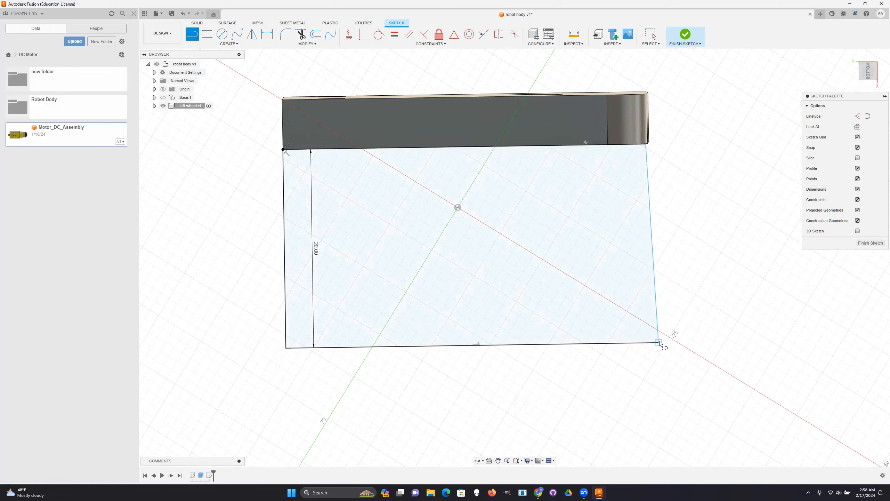
left_click_drag(660, 343, 705, 352)
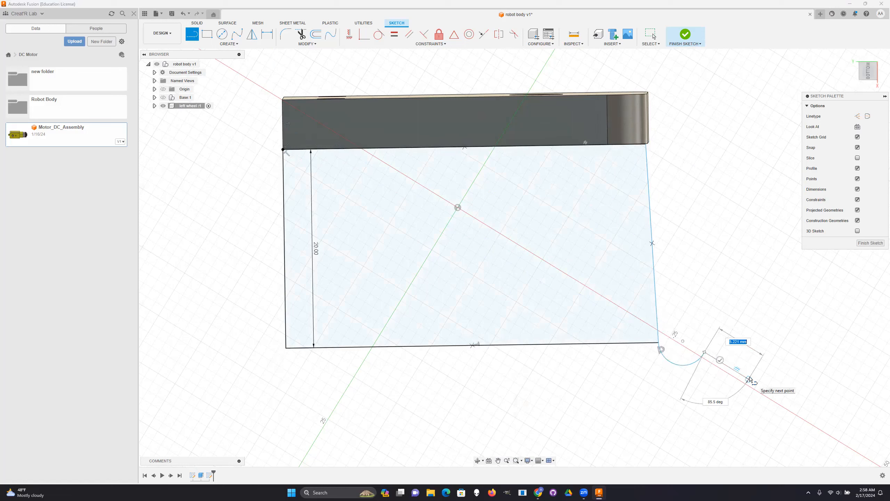
key("Escape")
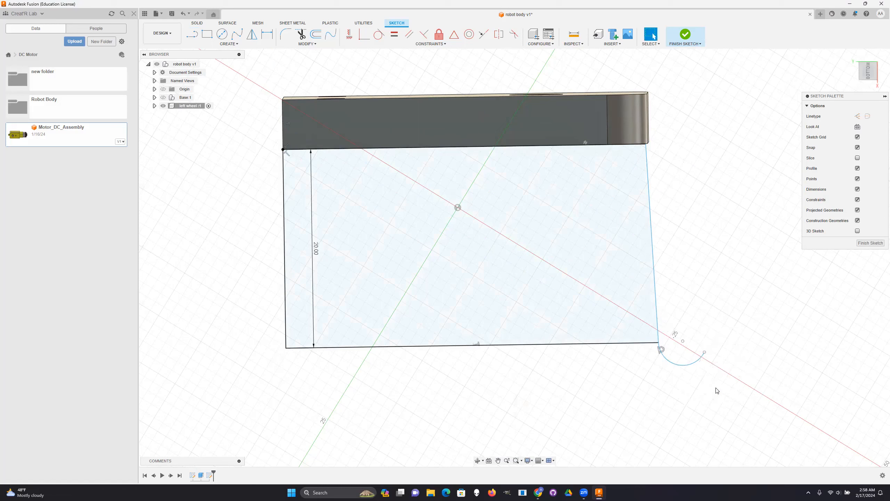
left_click(683, 366)
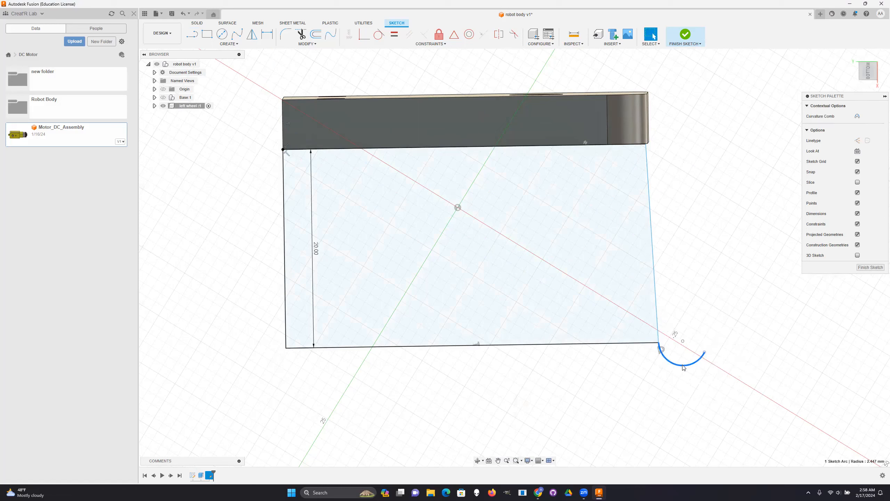
key("Delete")
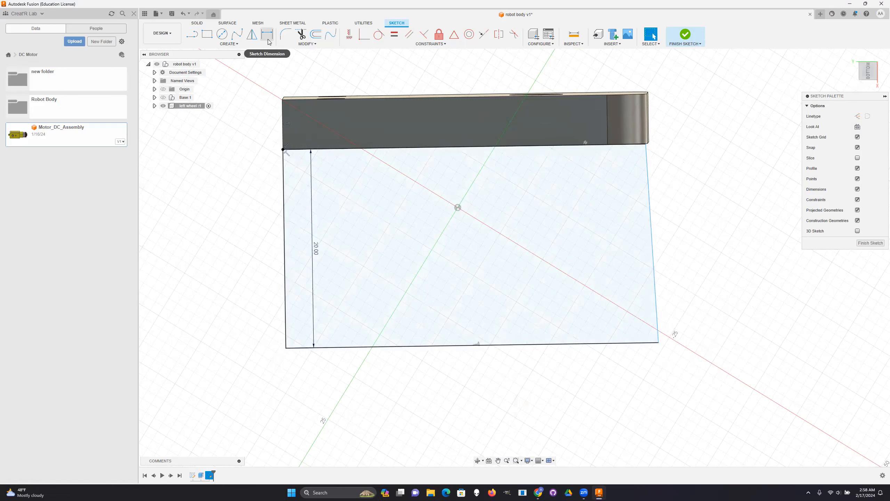
- Move the free outer corner of the outline's slanted end line inward until the line is square to the long side, flush with the plate's rounded end
scroll(651, 327, "up", 1)
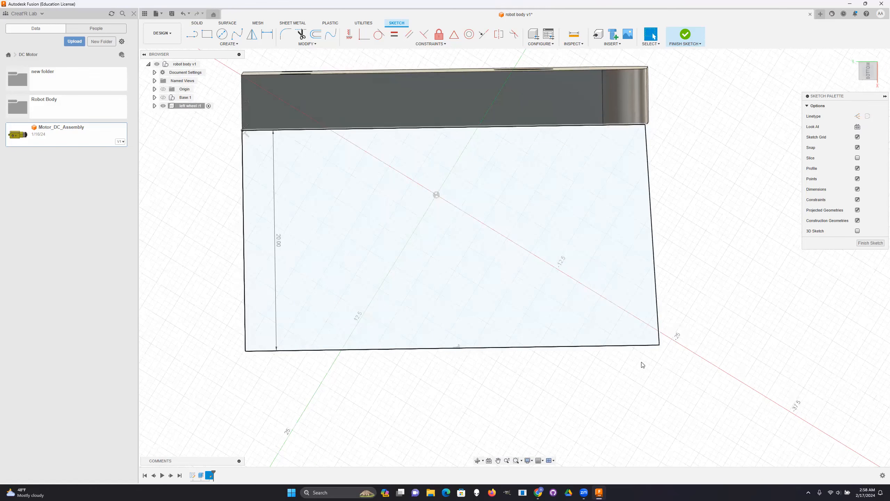
scroll(647, 330, "up", 2)
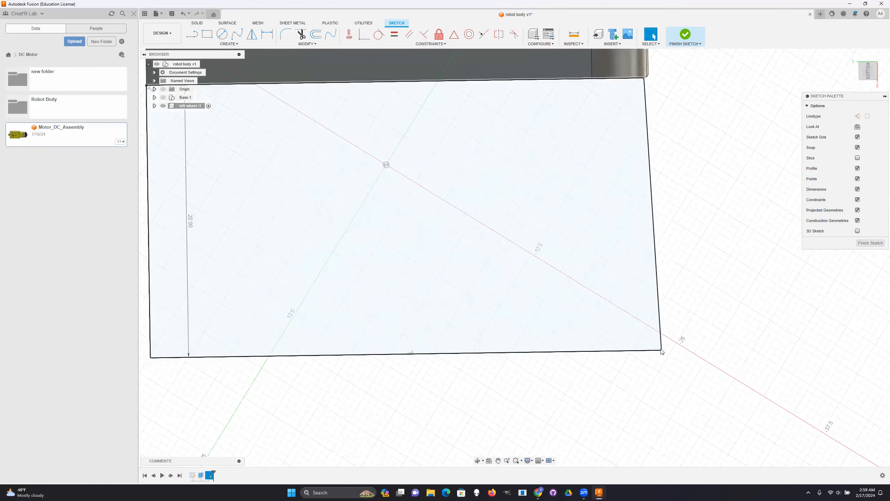
left_click_drag(660, 367, 662, 364)
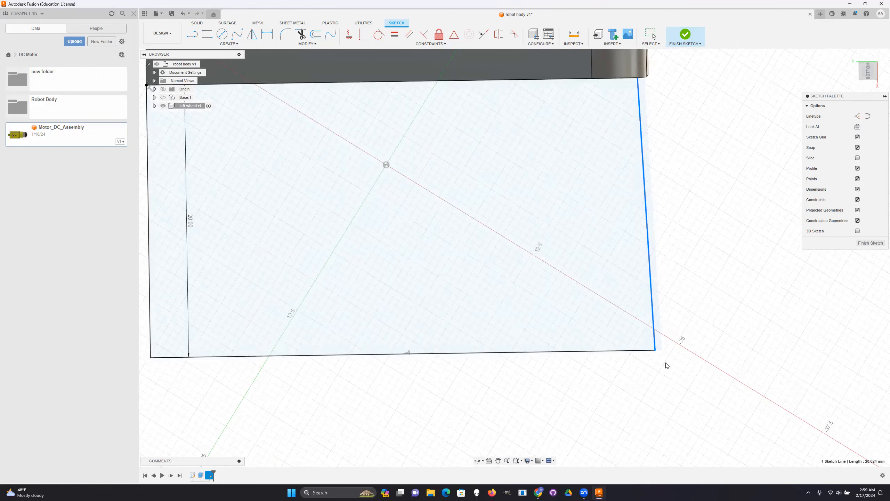
key("ctrl+z")
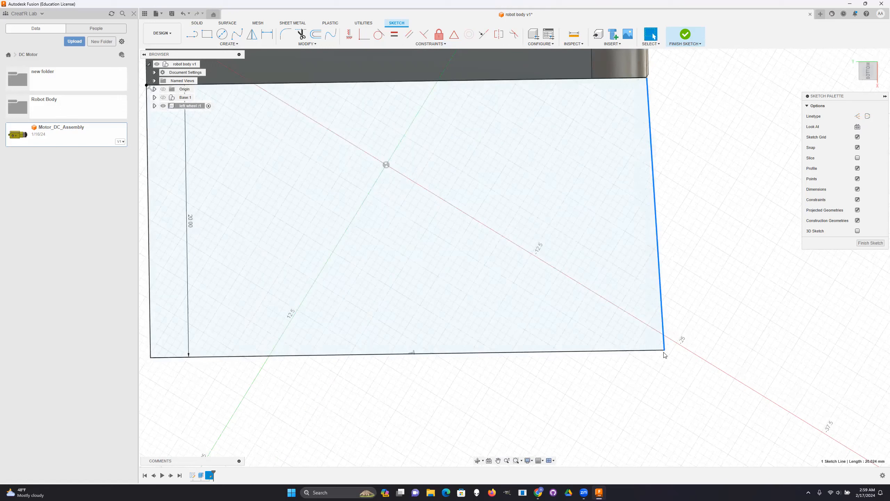
left_click_drag(664, 350, 653, 352)
scroll(692, 365, "up", 2)
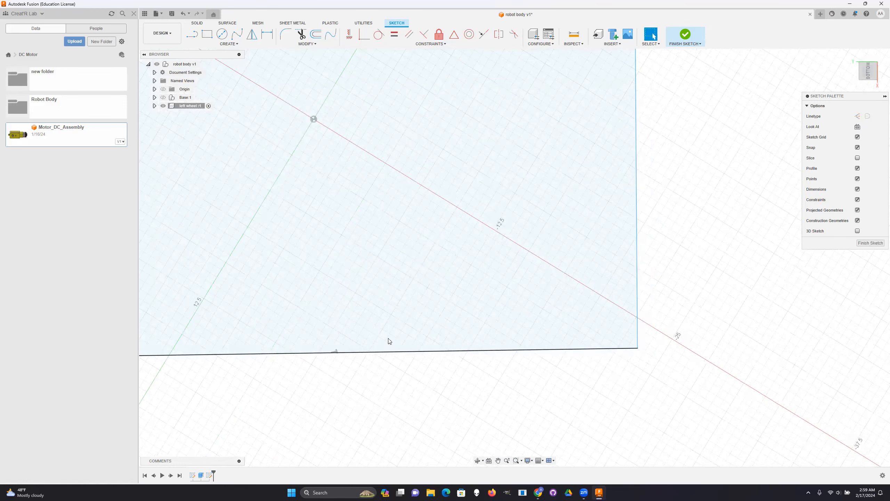
scroll(478, 359, "down", 2)
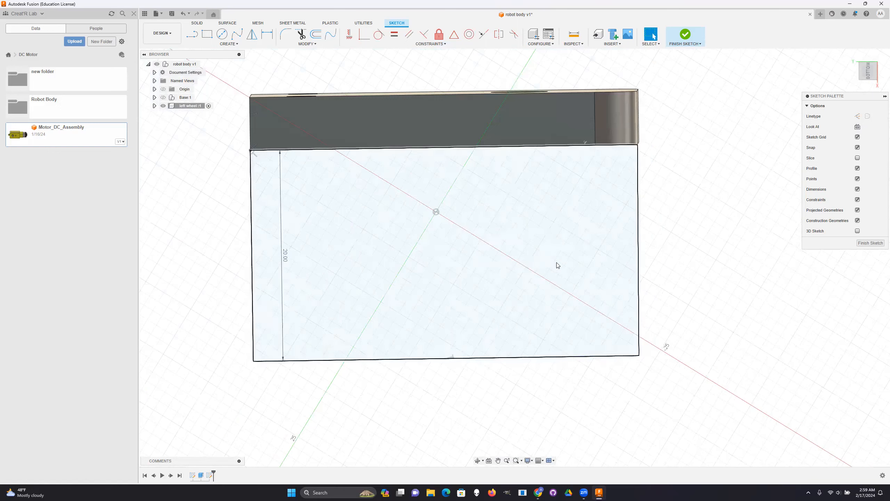
- Extrude the 20 mm flange outline by 5 mm, perpendicular to the sketch and away from the plate
left_click(570, 235)
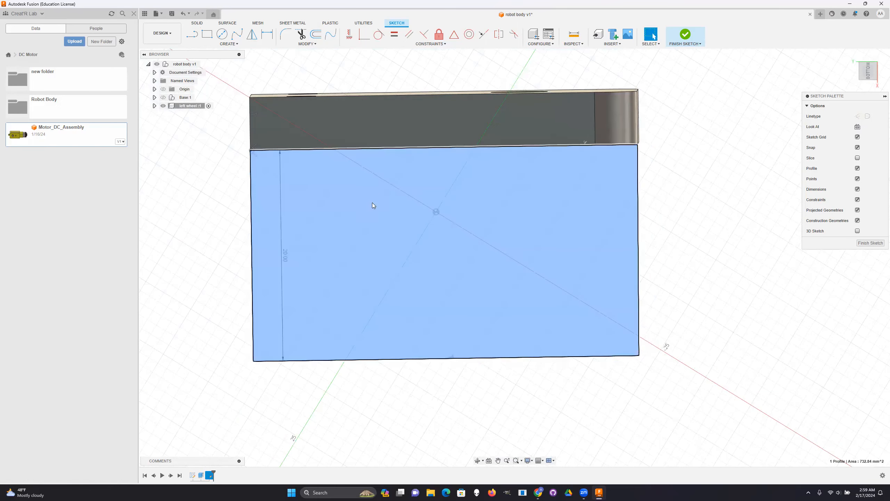
left_click(196, 24)
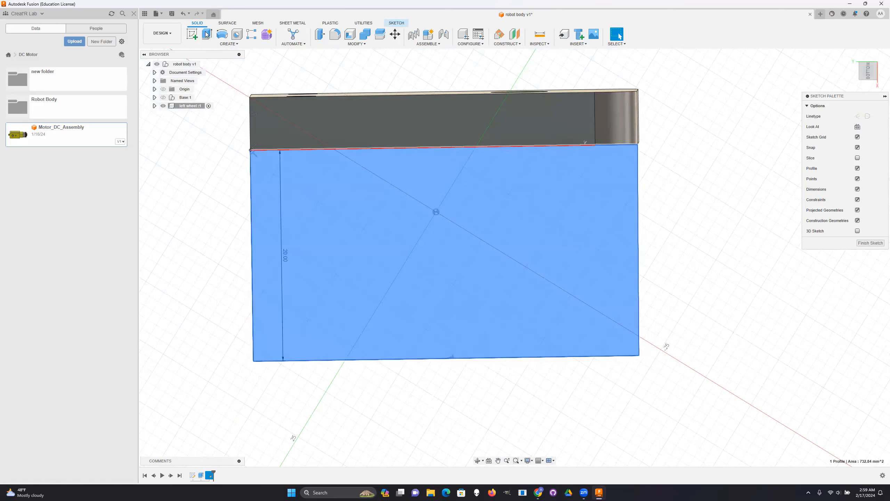
left_click(207, 34)
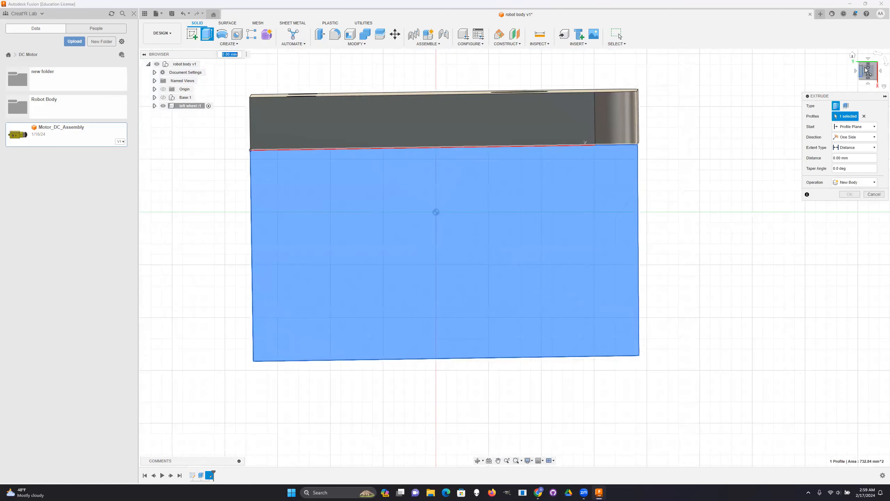
middle_click_drag(514, 257, 445, 250, "shift")
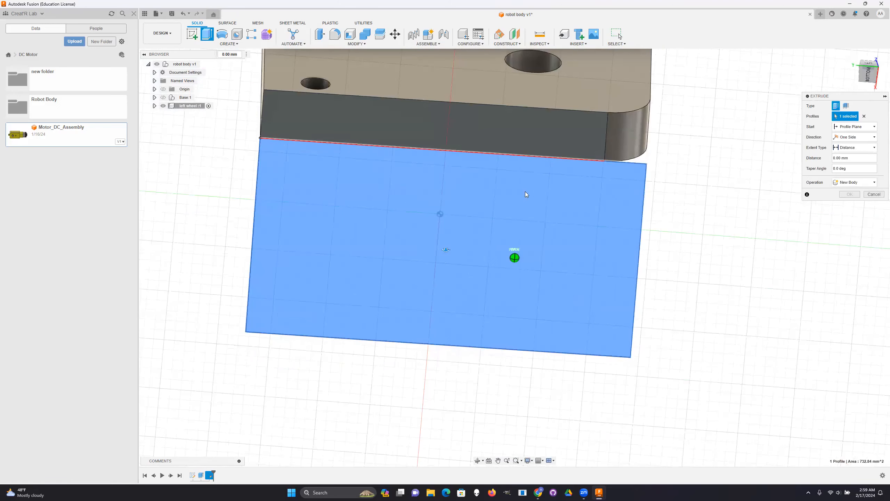
middle_click_drag(527, 195, 446, 256, "shift")
left_click_drag(446, 258, 445, 302)
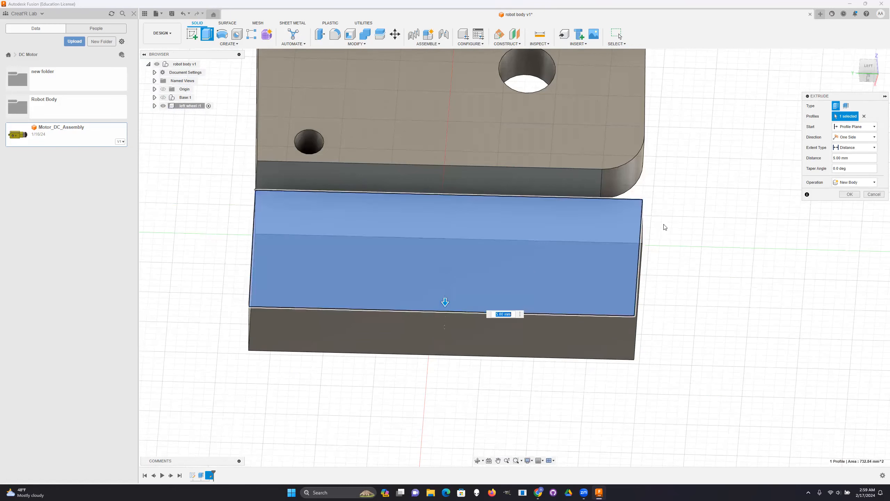
- Set the flange extrusion's operation to Join and complete it with the 5 mm distance
middle_click_drag(515, 257, 502, 276, "shift")
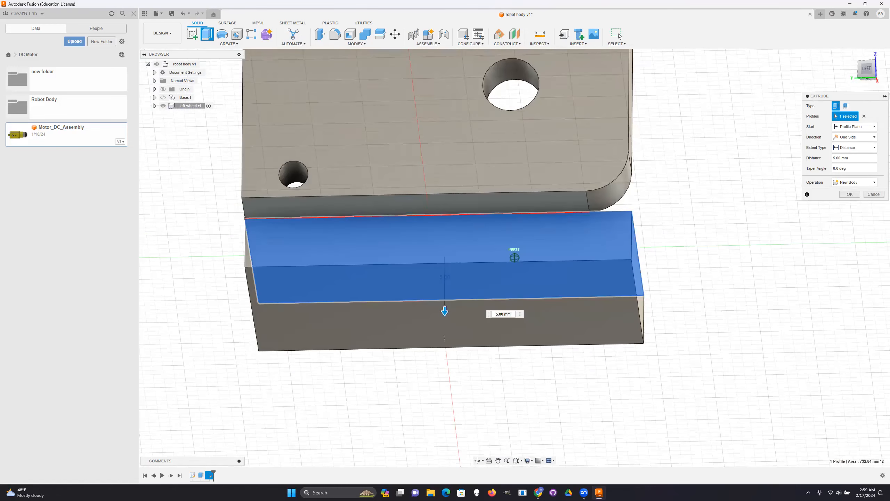
middle_click_drag(444, 337, 542, 332, "shift")
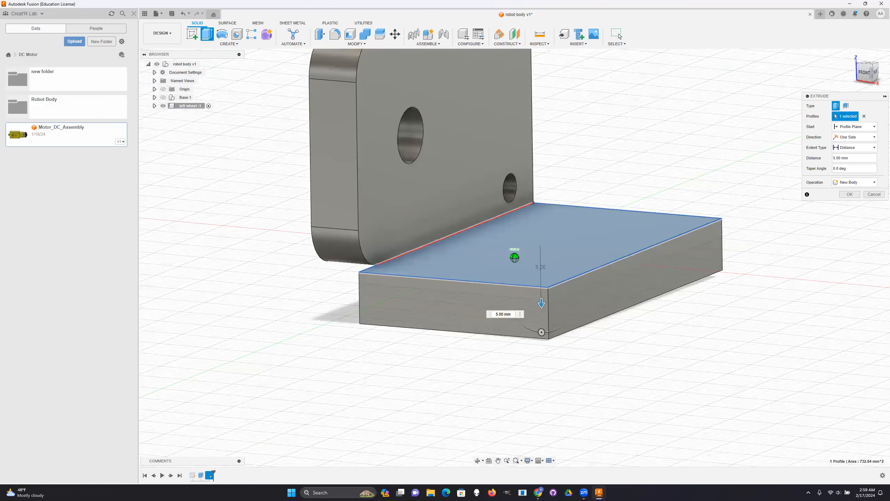
middle_click_drag(514, 258, 568, 275, "shift")
middle_click_drag(878, 133, 887, 150, "shift")
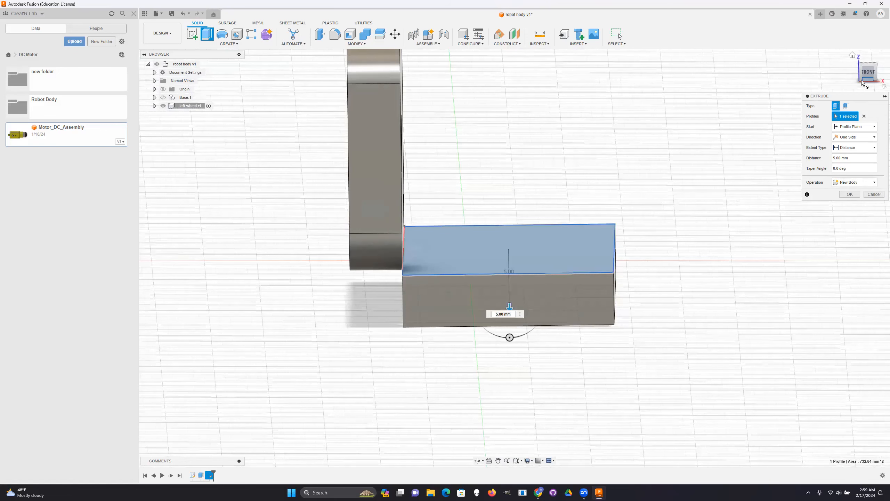
left_click_drag(863, 74, 870, 43)
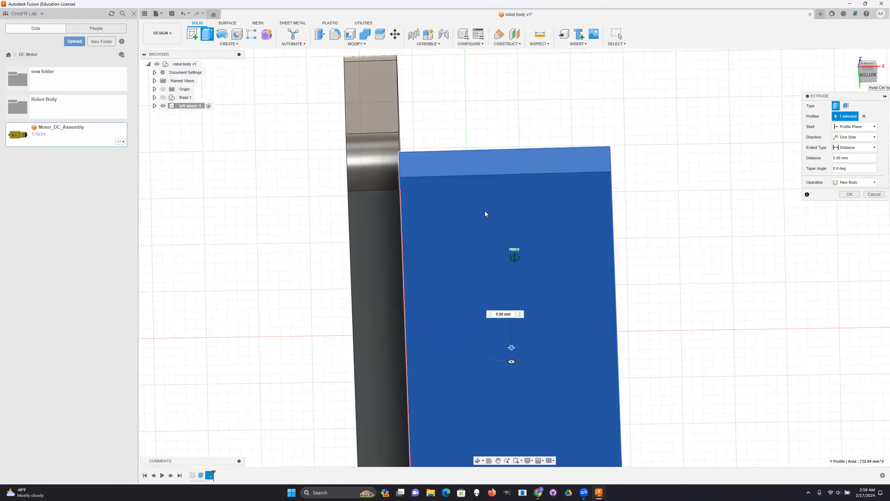
middle_click_drag(359, 178, 345, 171, "shift")
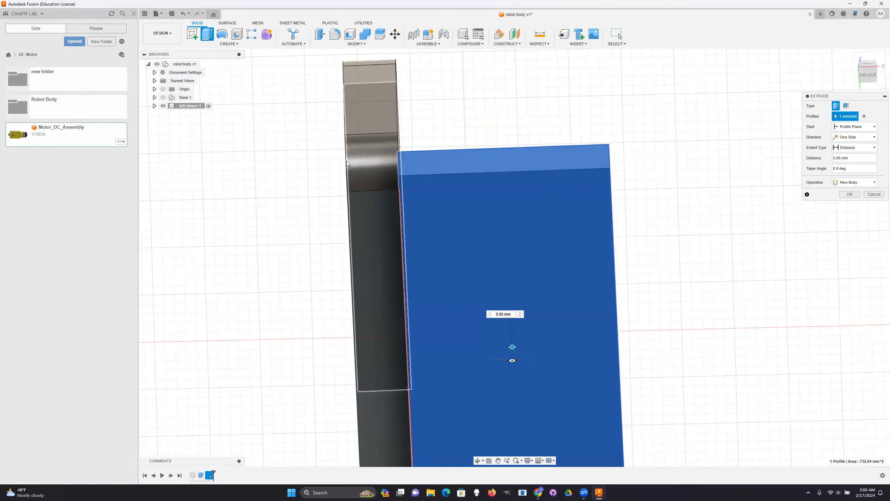
mouse_move(869, 84)
left_mouse_down()
mouse_move(861, 91)
mouse_move(859, 73)
left_mouse_up()
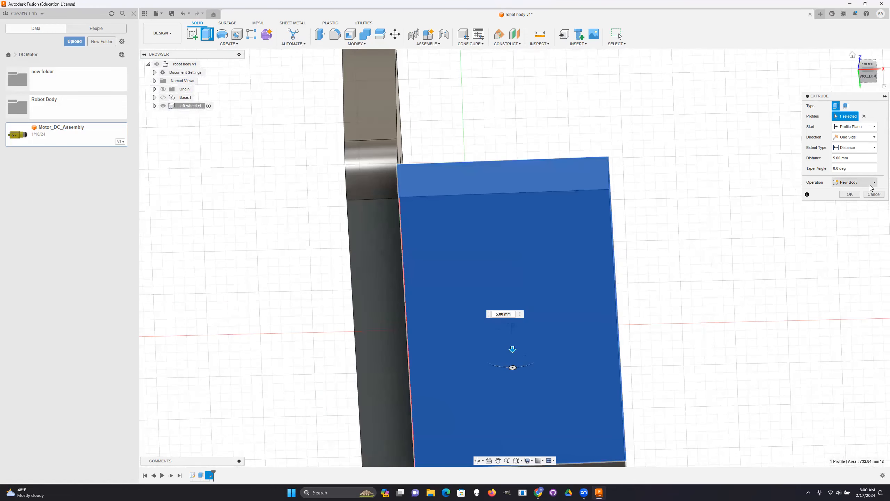
left_click(861, 183)
left_click(856, 219)
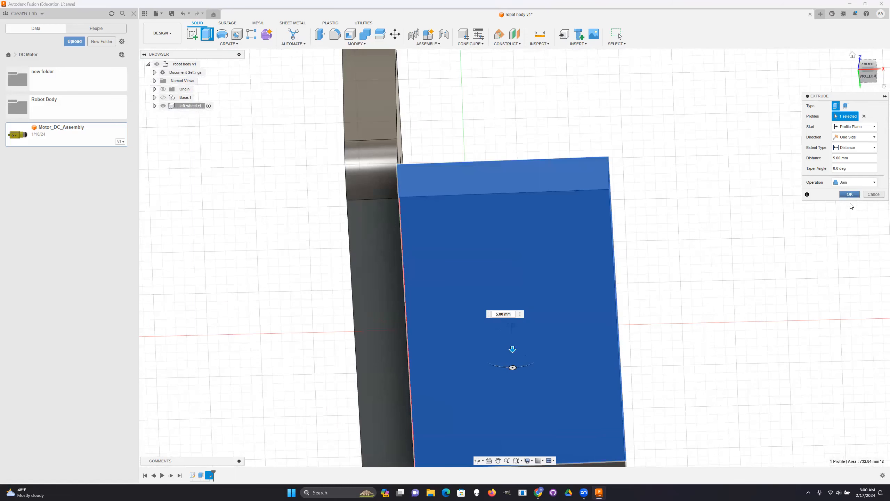
left_click(850, 194)
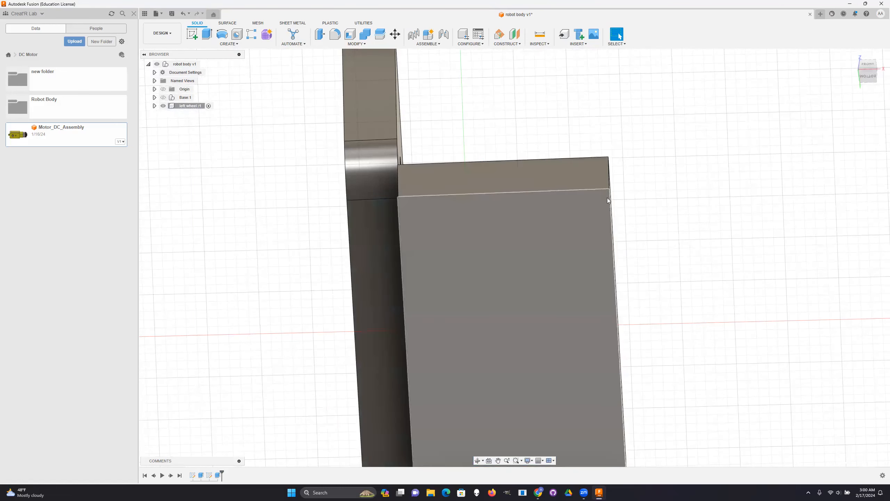
- Try to offset the flange's inner long side face by 4 mm underneath the upright plate
left_click(860, 71)
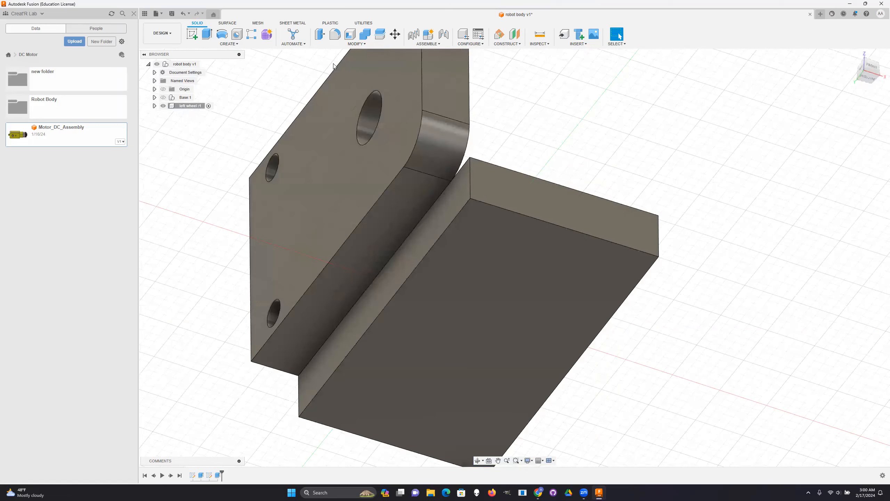
left_click(320, 35)
left_click(445, 197)
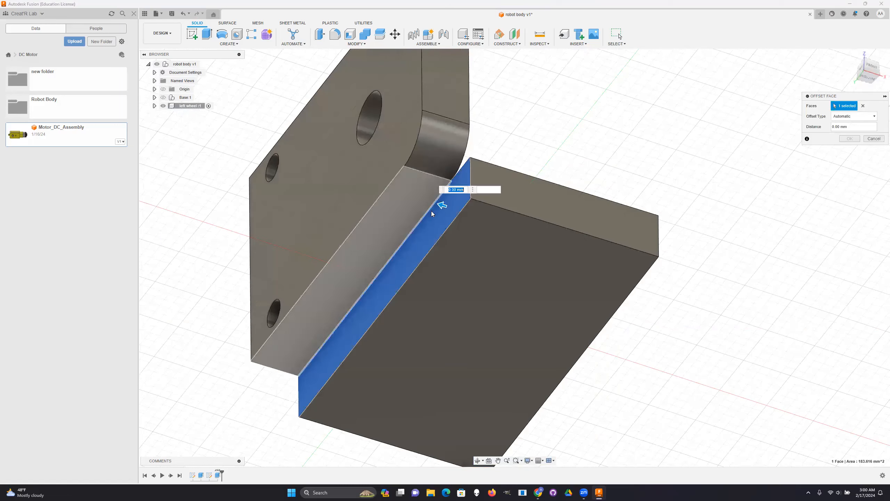
left_click_drag(413, 189, 408, 193)
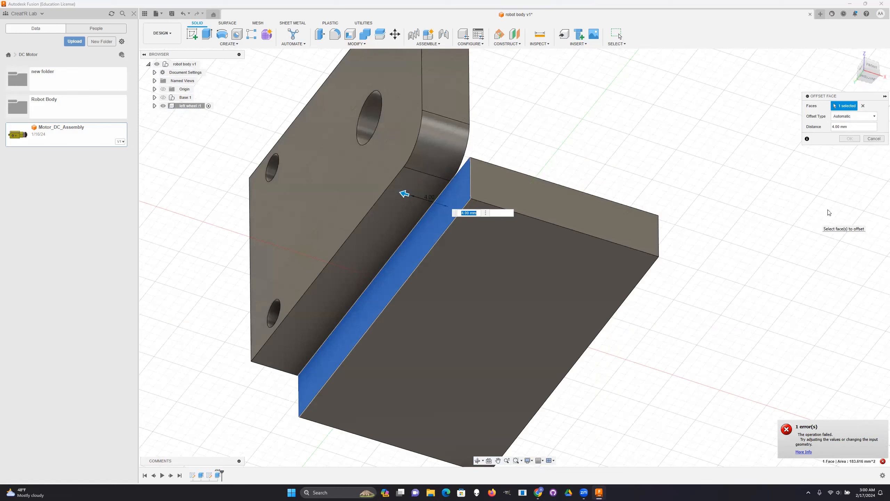
left_click(874, 139)
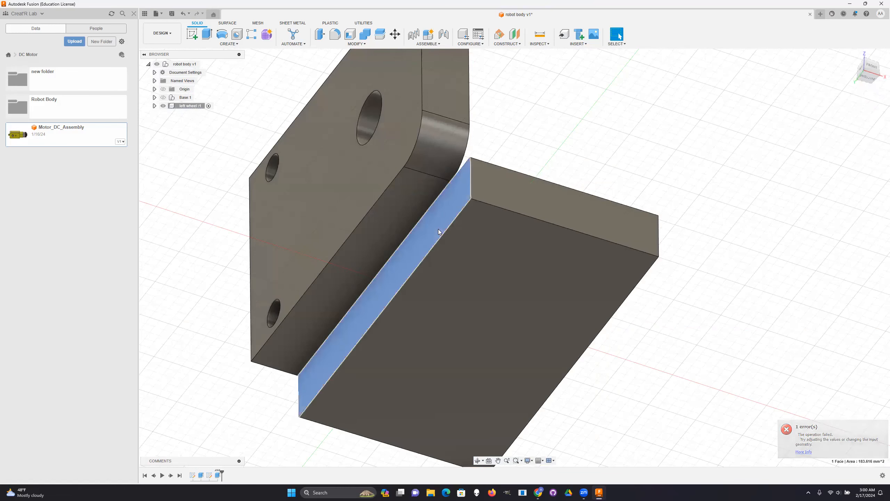
- Extrude the flange's inner long side face 5 mm underneath the upright plate, joining it to the part
left_click(438, 229)
left_click(207, 34)
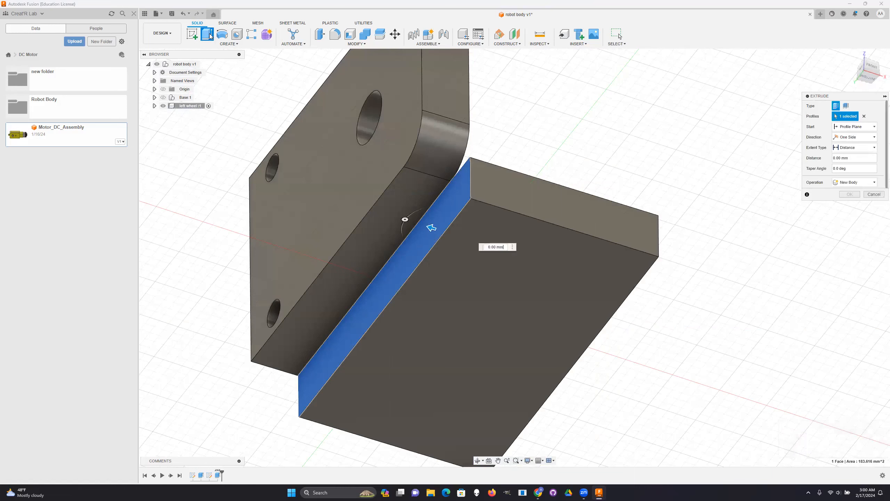
left_click_drag(402, 217, 386, 213)
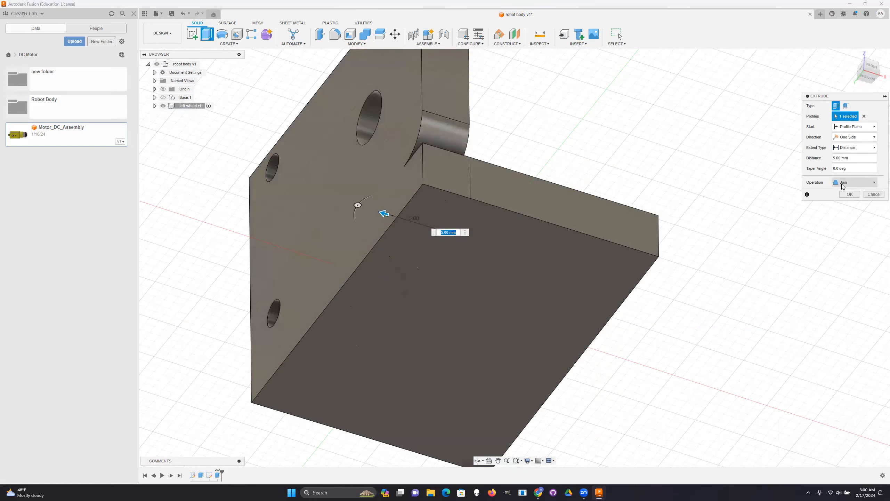
left_click(848, 195)
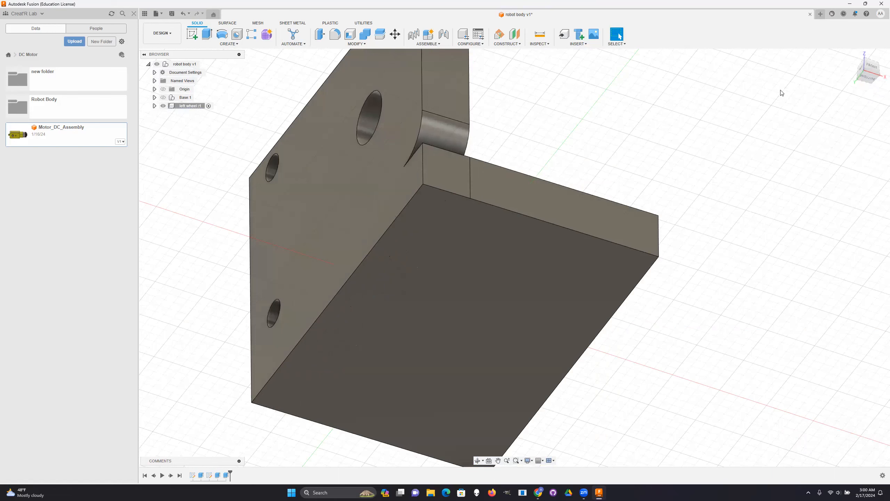
- Show the Base component again and examine how the L-shaped mounting part fits around the motor and gearbox
mouse_move(869, 68)
left_mouse_down()
mouse_move(868, 77)
mouse_move(747, 116)
left_mouse_up()
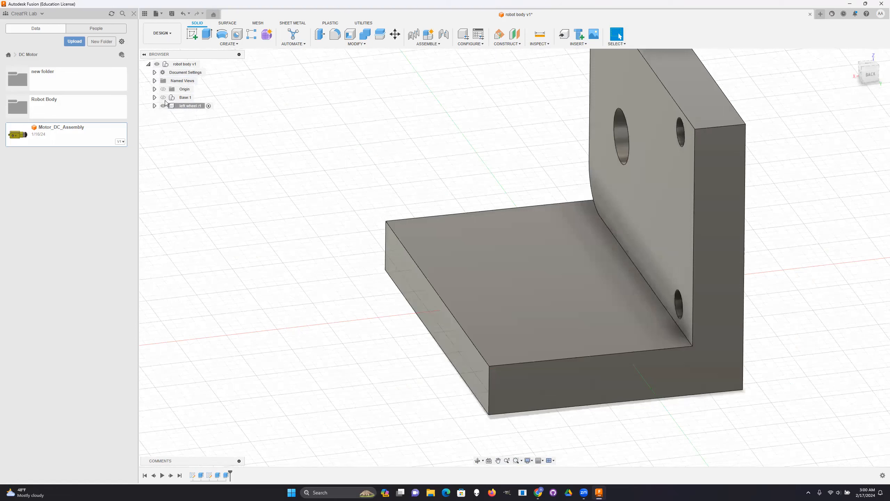
left_click_drag(869, 79, 778, 217)
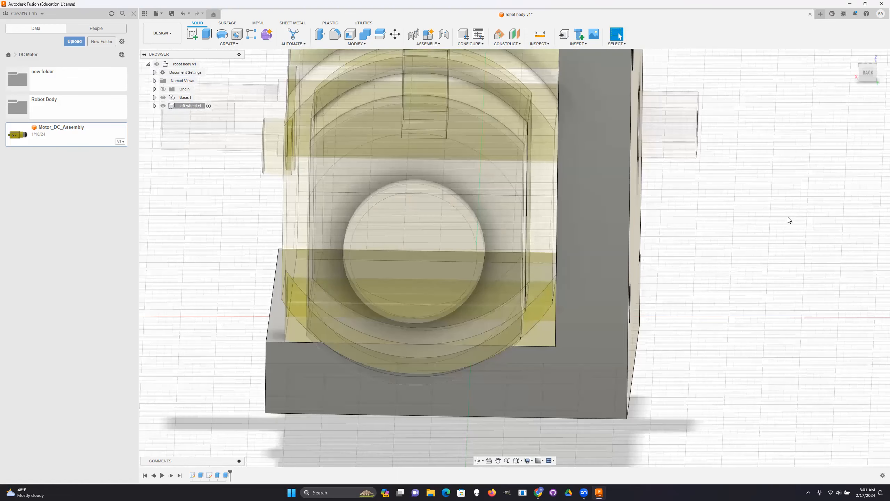
scroll(864, 73, "down", 5)
left_click_drag(865, 74, 879, 102)
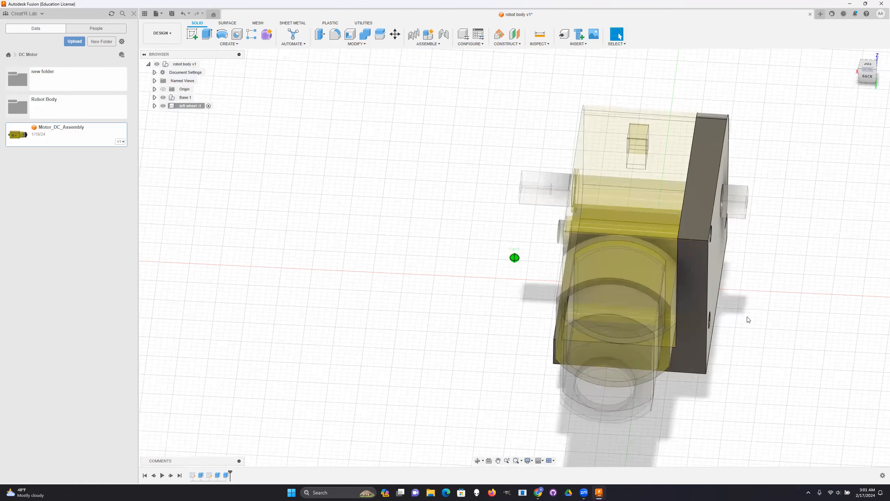
left_click(867, 64)
scroll(743, 293, "down", 5)
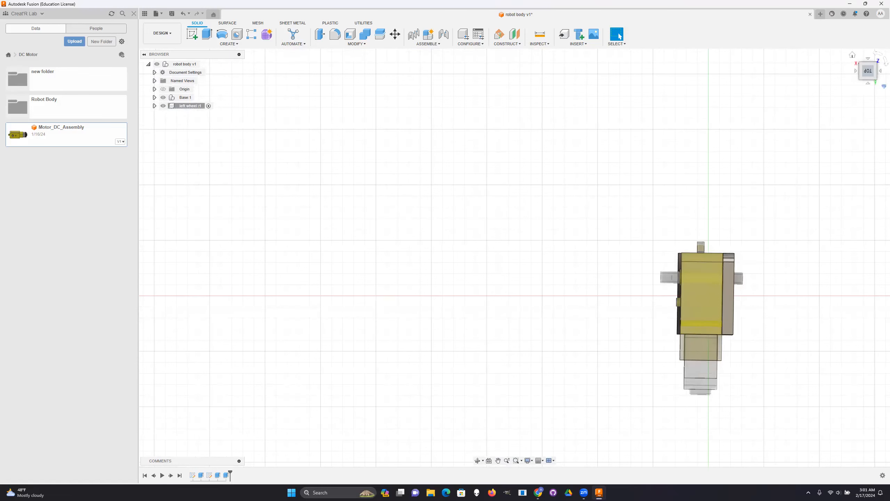
middle_click_drag(715, 275, 698, 301, "shift")
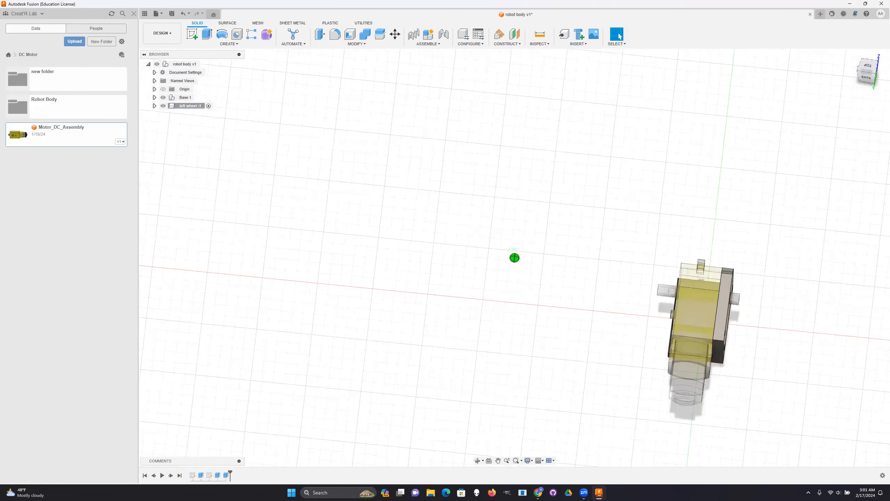
middle_click_drag(666, 264, 641, 204, "shift")
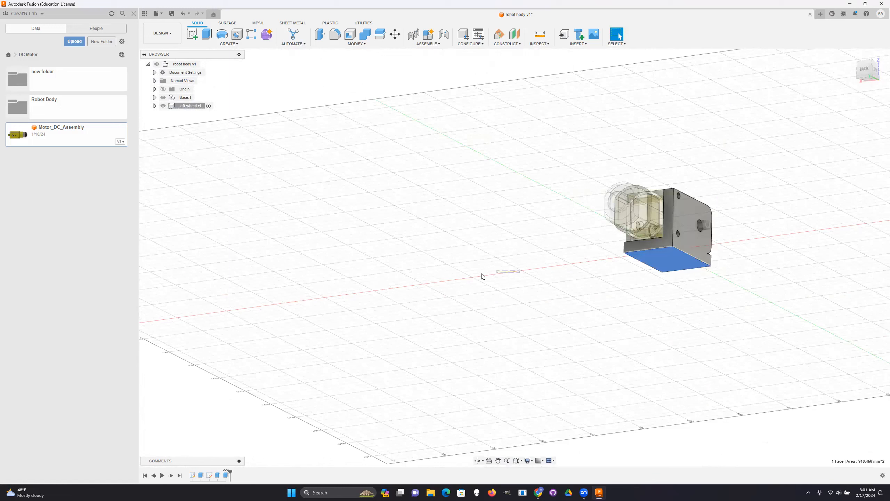
- Create a new sketch on the flange's underside face and finish it without drawing any geometry
left_click(673, 262)
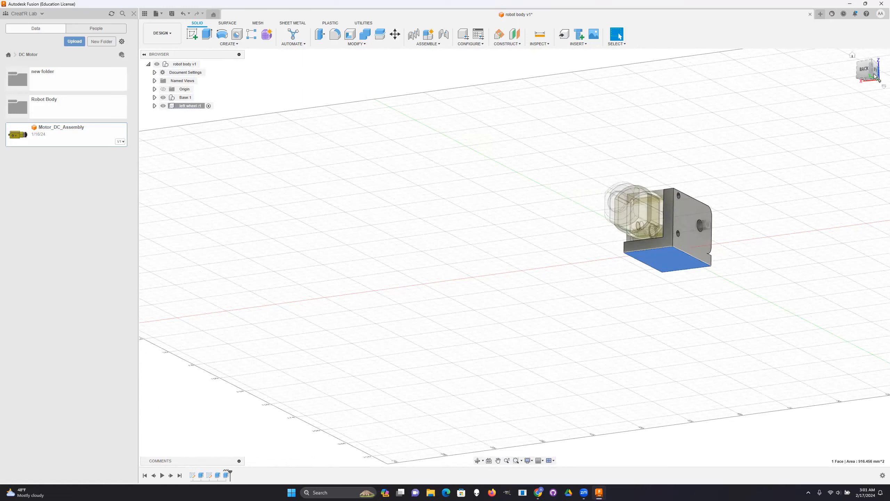
left_click_drag(871, 71, 870, 101)
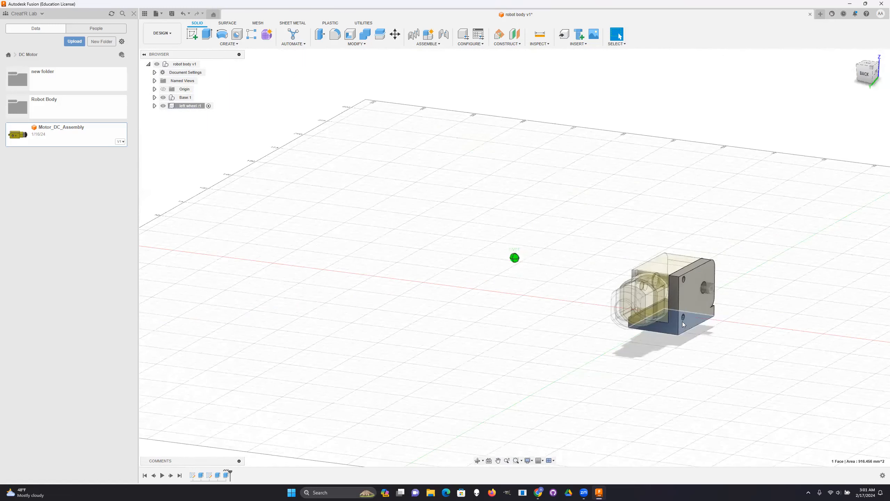
middle_click_drag(682, 322, 686, 324, "shift")
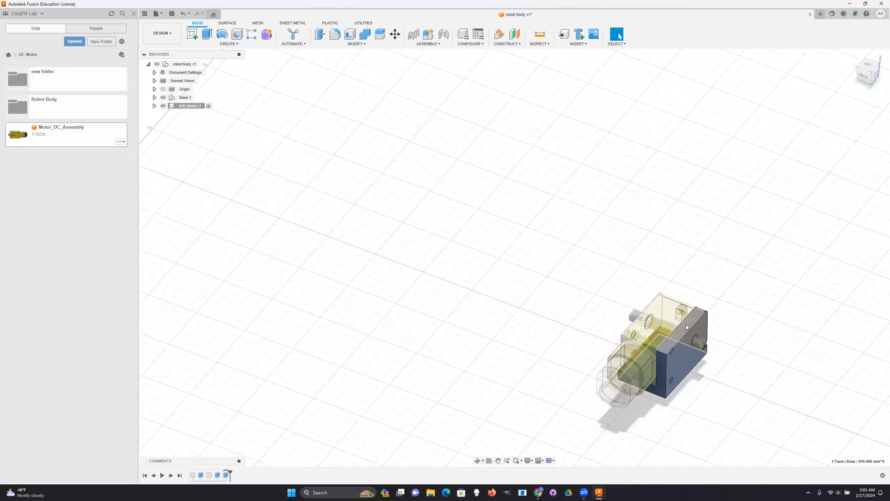
left_click(191, 31)
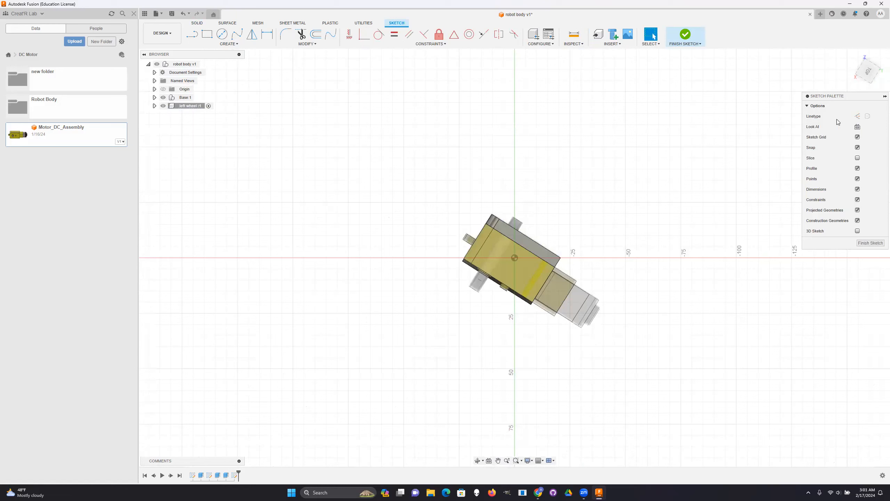
scroll(662, 256, "down", 2)
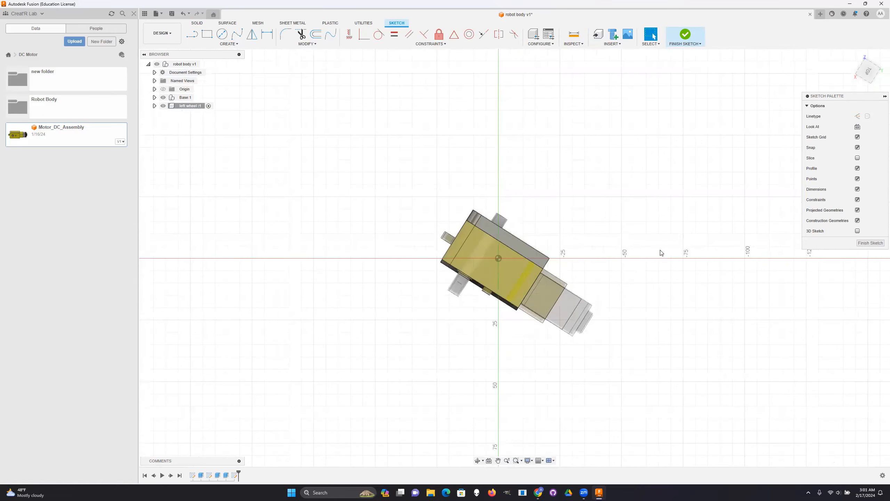
scroll(732, 199, "down", 1)
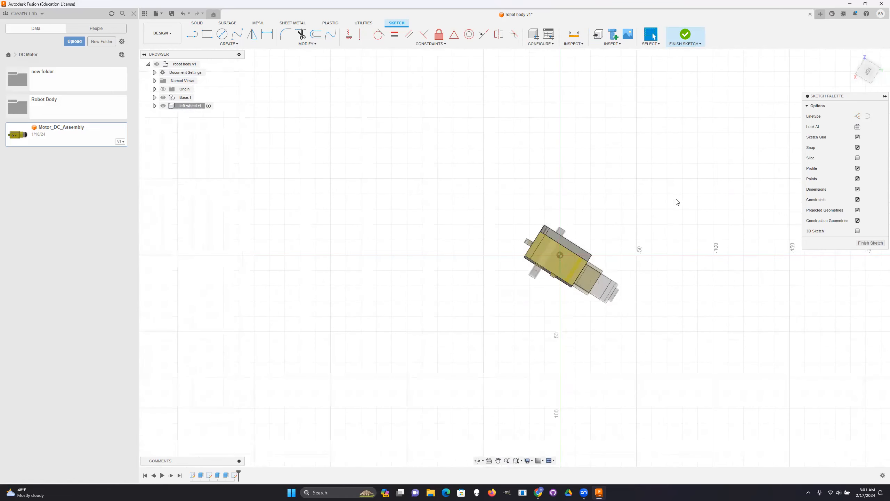
left_click(871, 243)
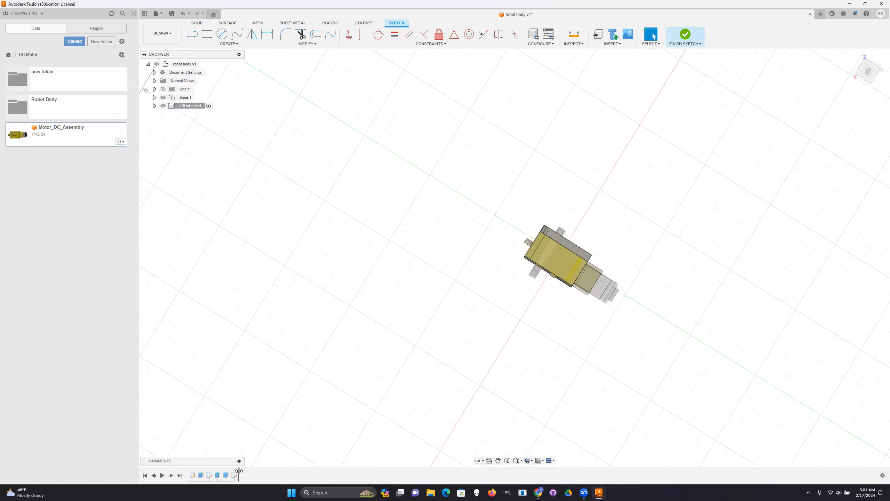
- Reopen the flange's sketch for editing, examine its 20 mm width dimension and finish it without changing the geometry
mouse_move(238, 470)
left_mouse_down()
mouse_move(205, 475)
mouse_move(239, 470)
left_mouse_up()
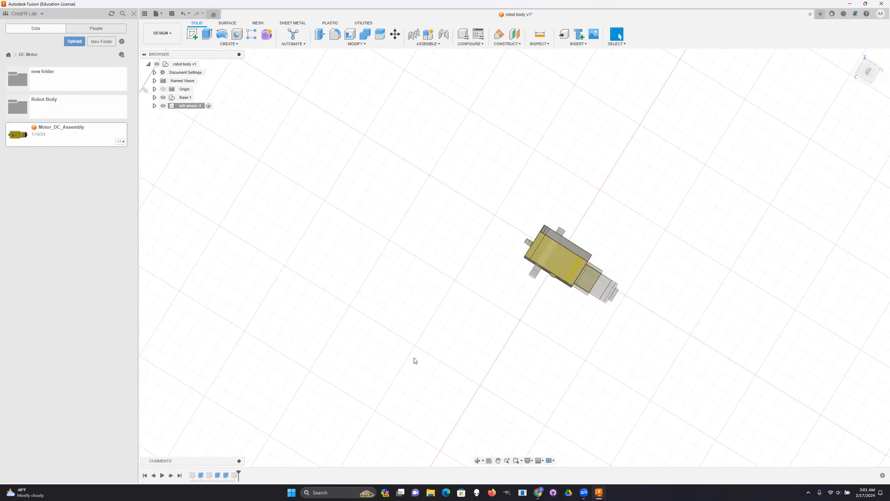
left_click(209, 476)
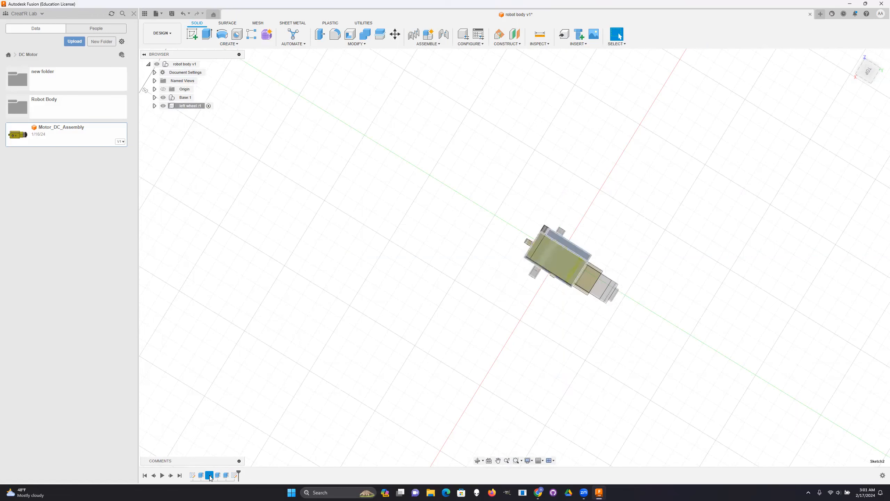
double_click(209, 476)
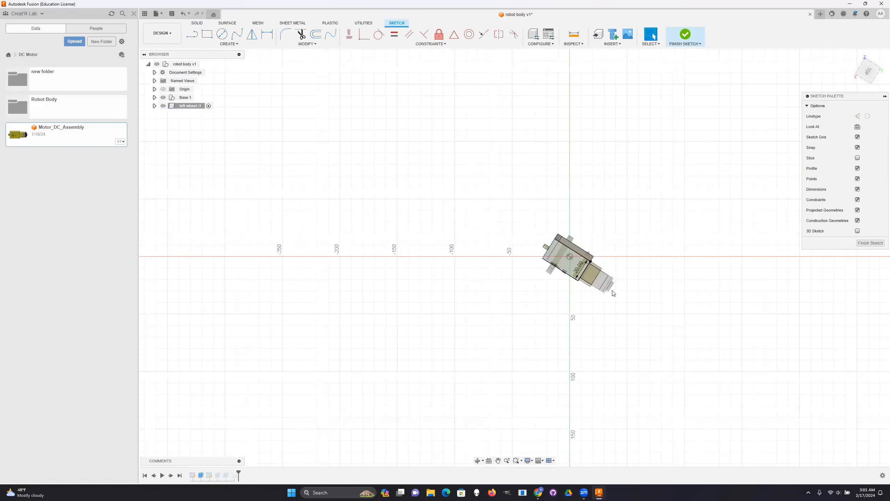
scroll(612, 293, "up", 5)
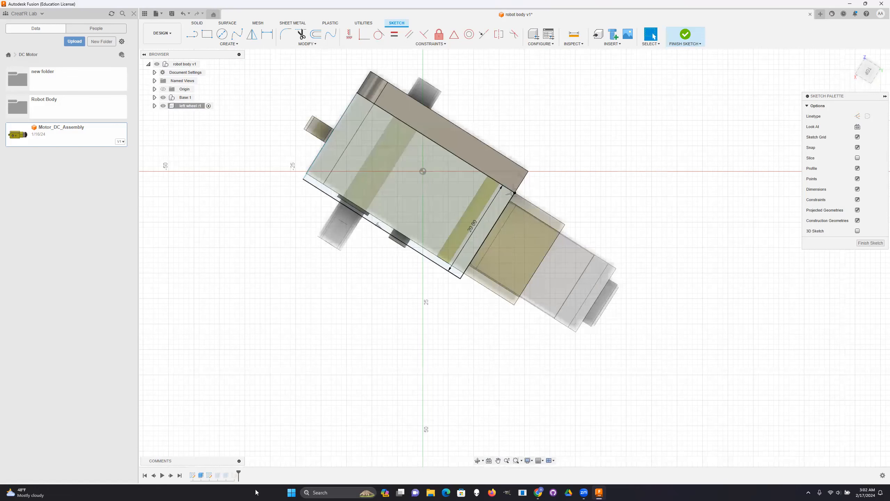
left_click(869, 244)
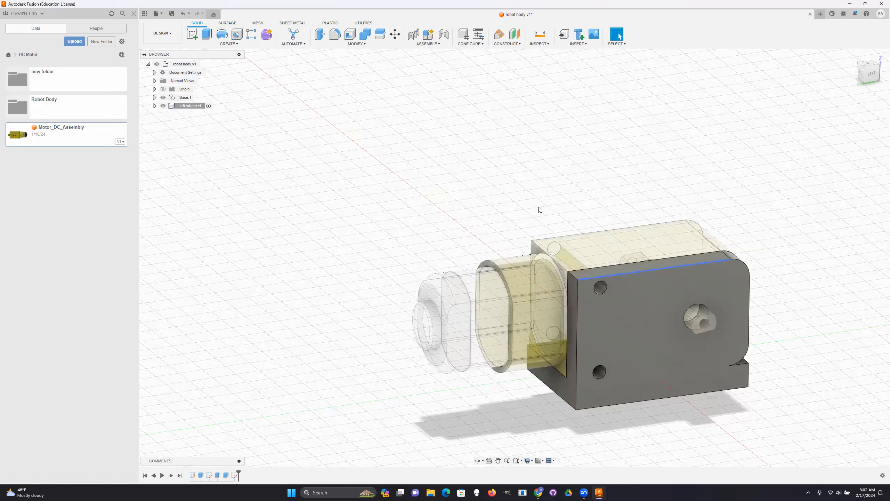
- Try to fillet the upright plate's outer edge chain with a 5 mm radius and with a 2 mm radius
key("f")
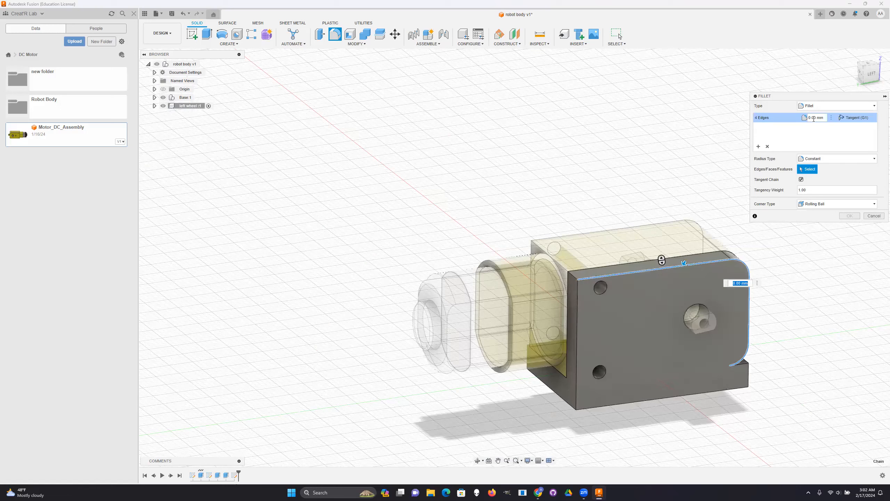
type("5")
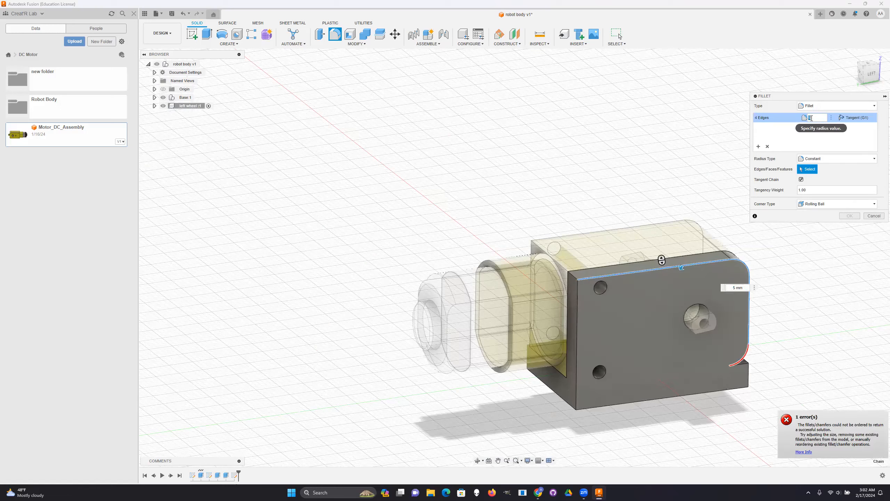
type("2")
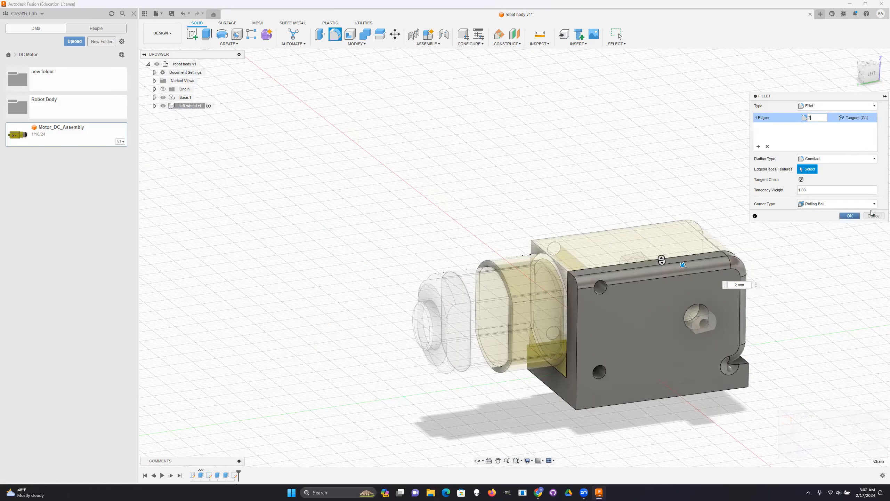
left_click_drag(872, 72, 869, 74)
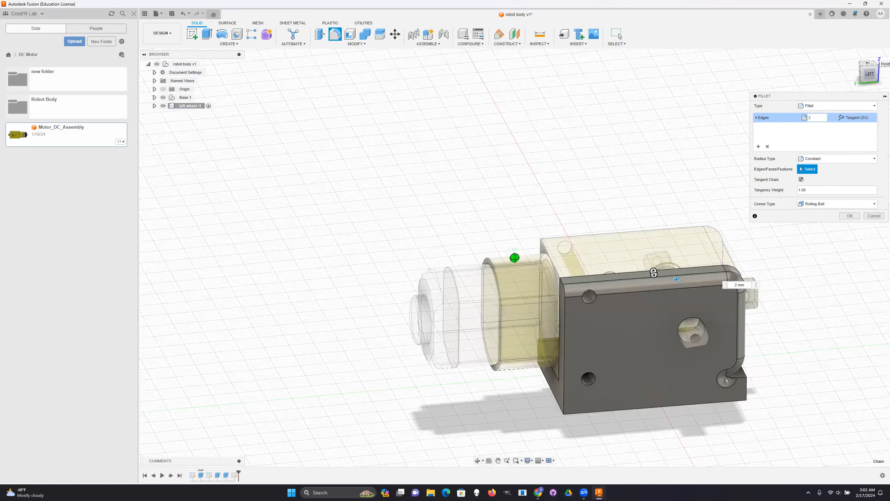
mouse_move(869, 75)
left_mouse_down()
mouse_move(842, 67)
mouse_move(851, 71)
left_mouse_up()
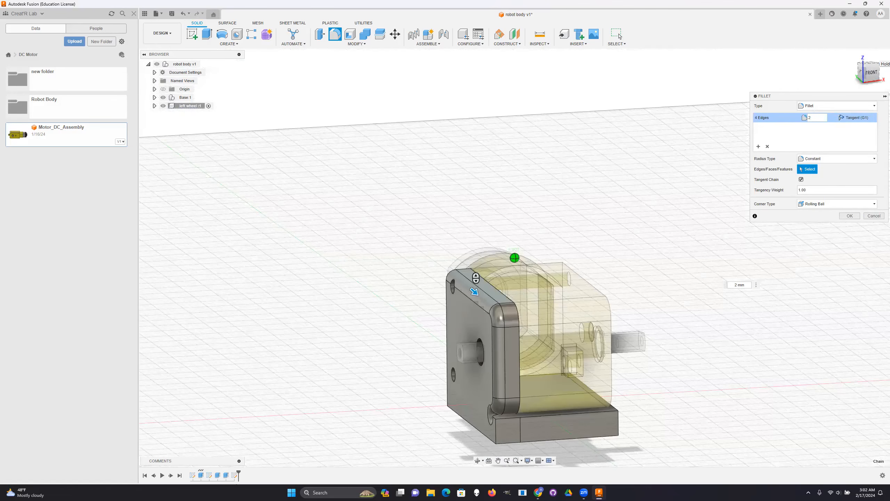
middle_click_drag(514, 371, 536, 317, "shift")
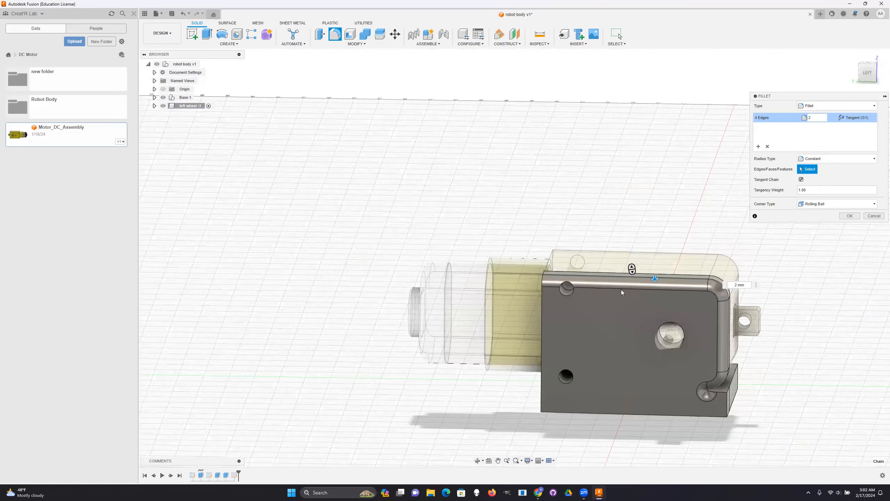
left_click(873, 216)
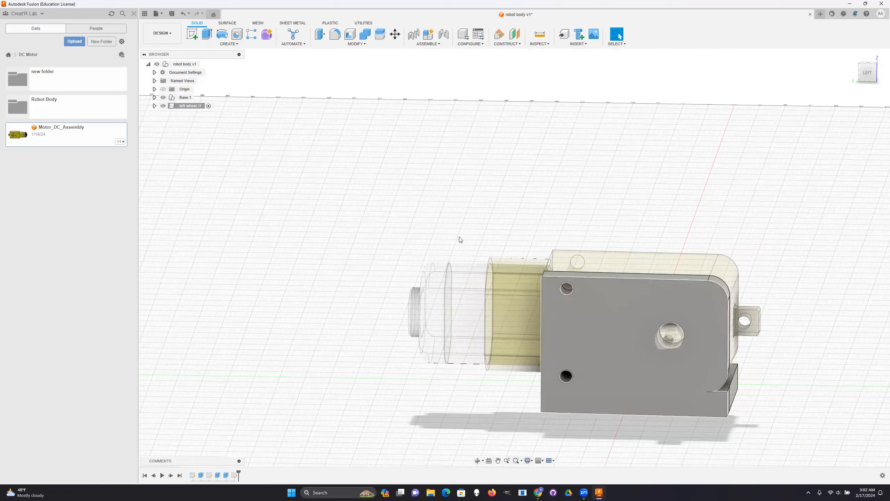
- Start saving the left wheel component's body as a mesh
left_click(616, 334)
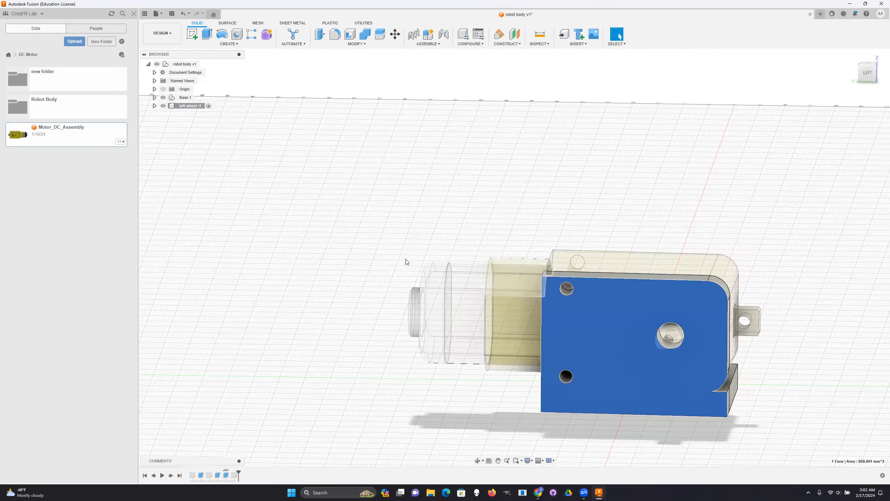
left_click(154, 106)
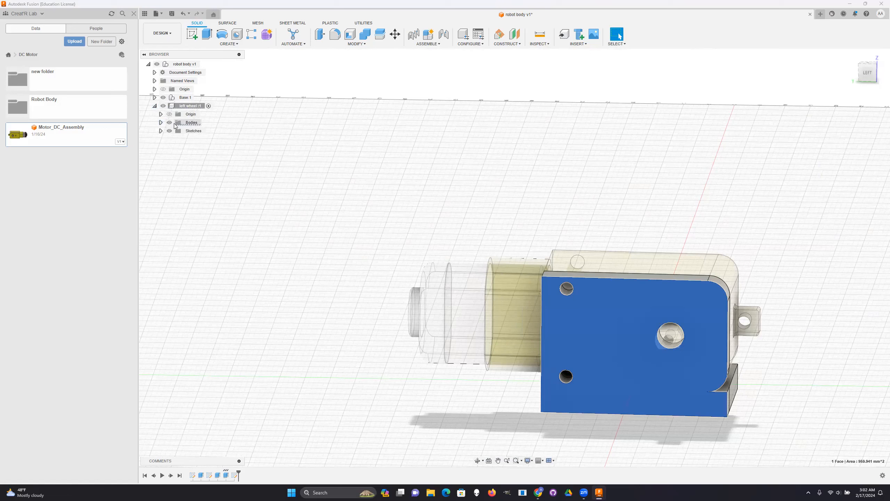
left_click(161, 123)
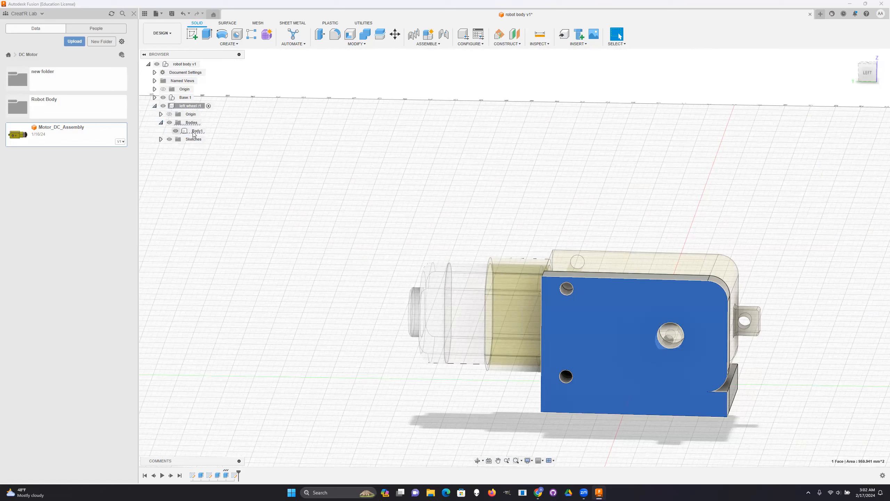
left_click(194, 132)
right_click(195, 135)
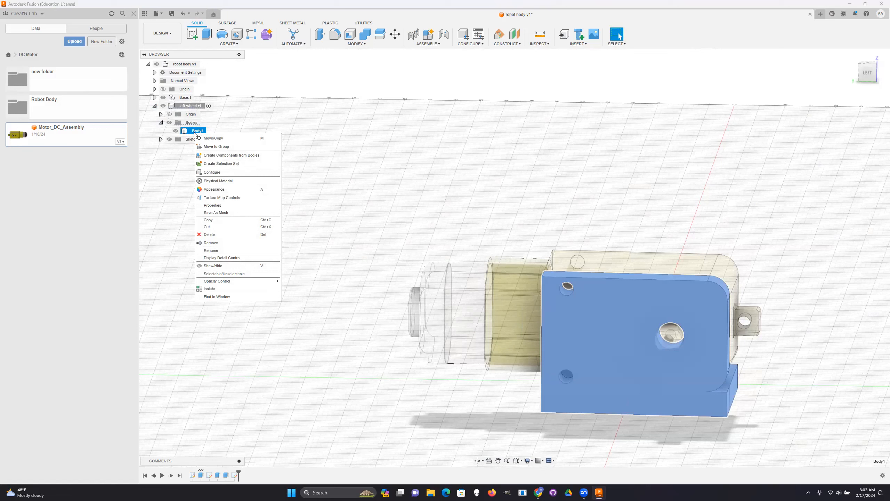
left_click(212, 213)
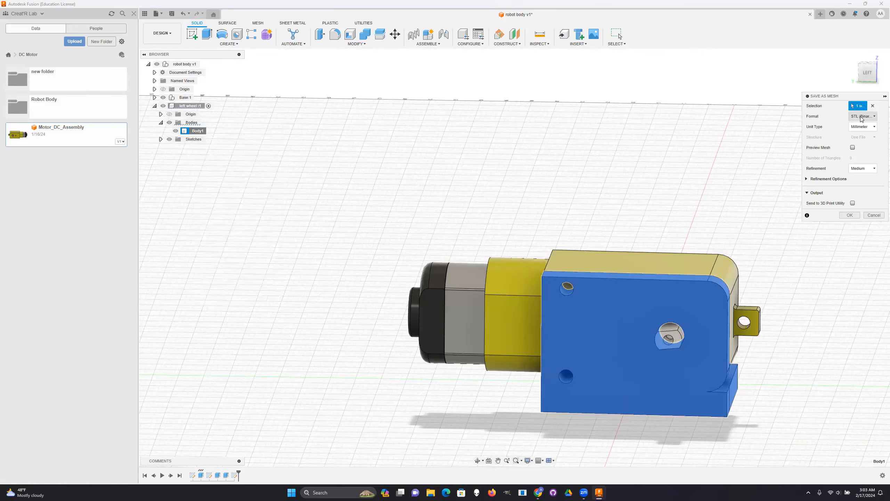
- Review the mesh format and refinement choices, keeping binary STL and medium refinement
left_click(862, 118)
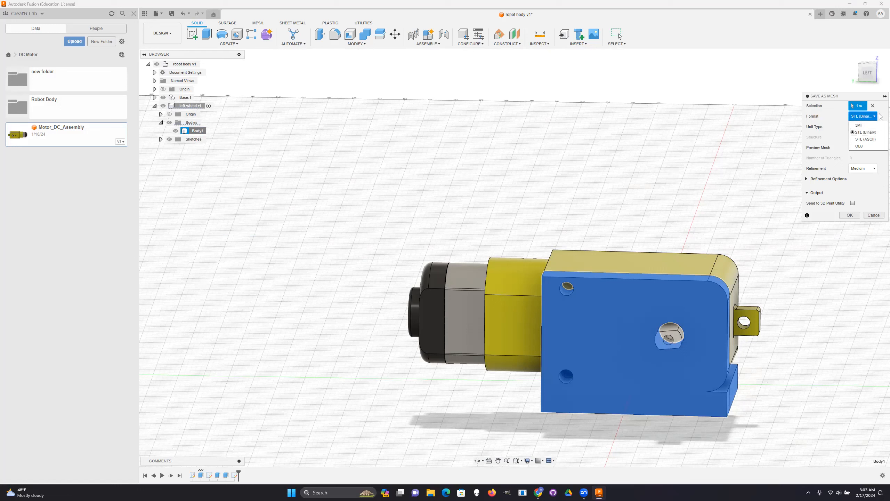
left_click(880, 116)
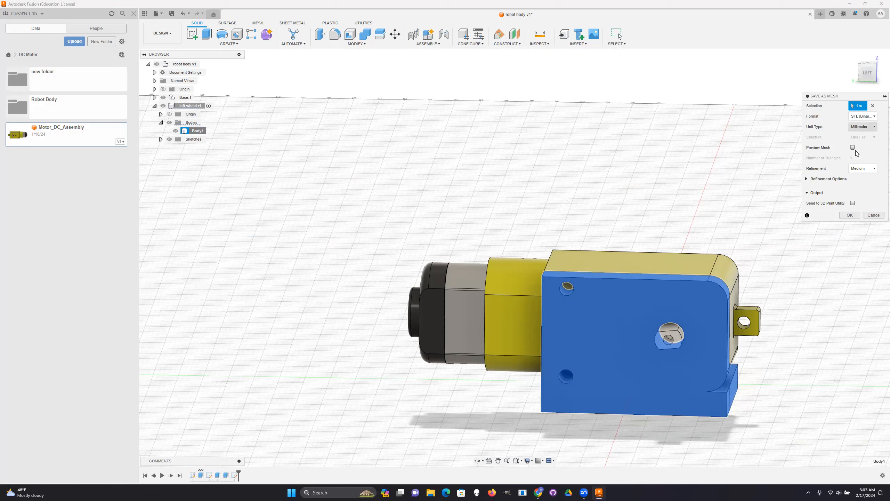
left_click(869, 173)
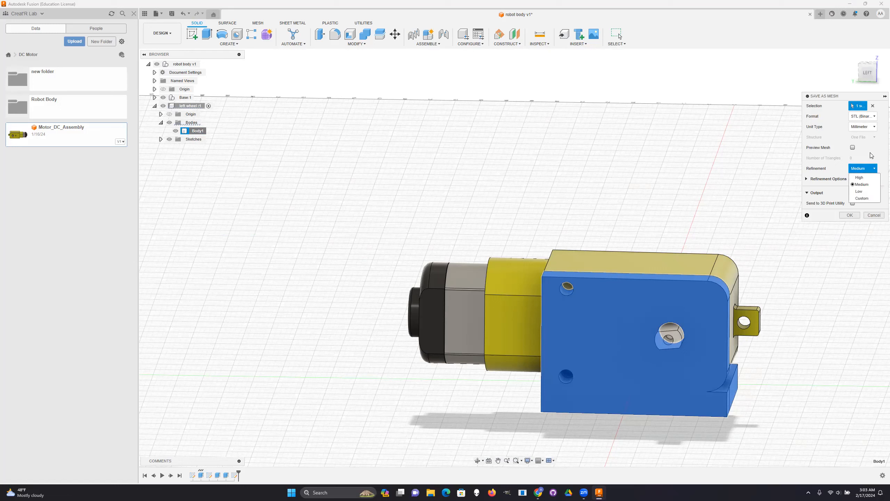
left_click(876, 162)
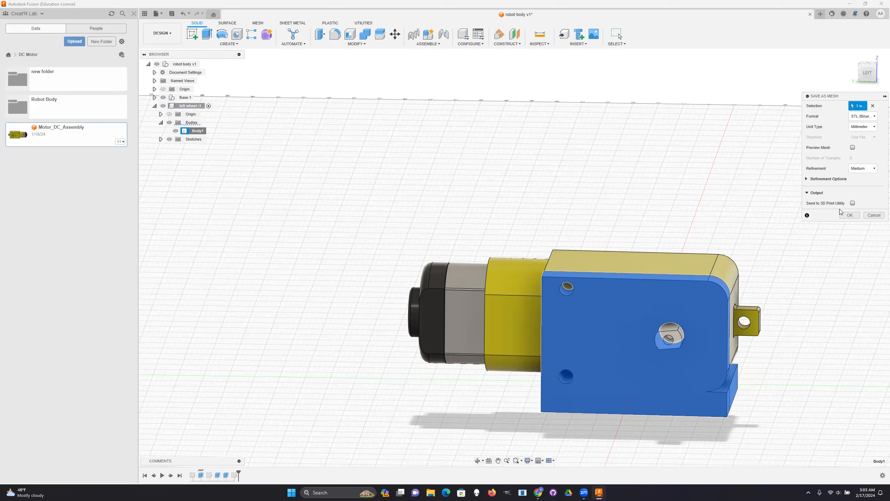
- Proceed to the STL file's save settings, browse the cloud project locations and cancel the export
left_click(855, 217)
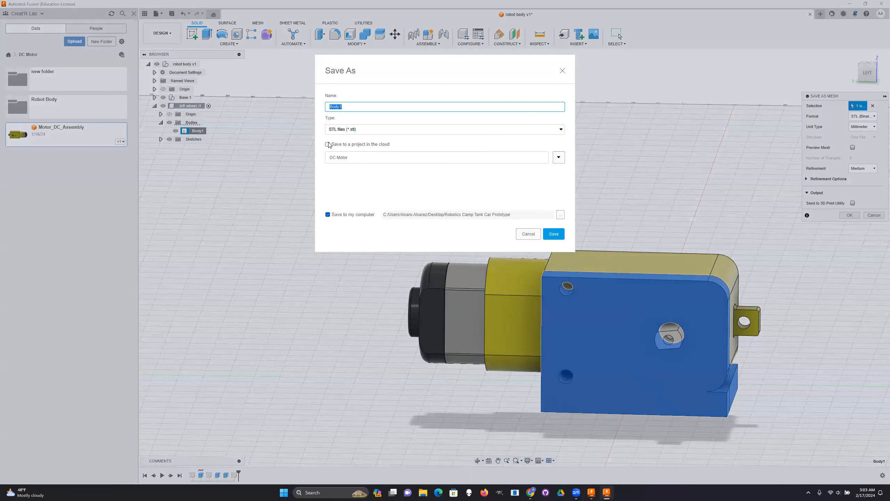
left_click(559, 158)
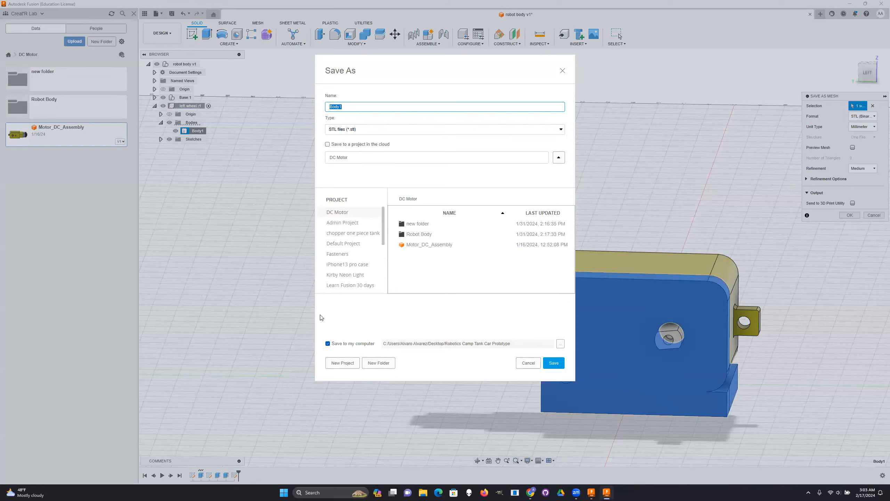
left_click(528, 363)
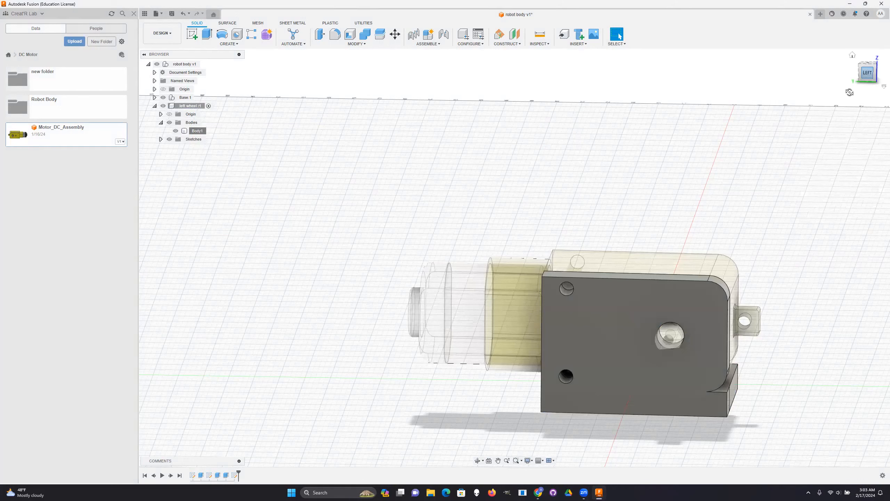
left_click_drag(867, 73, 850, 80)
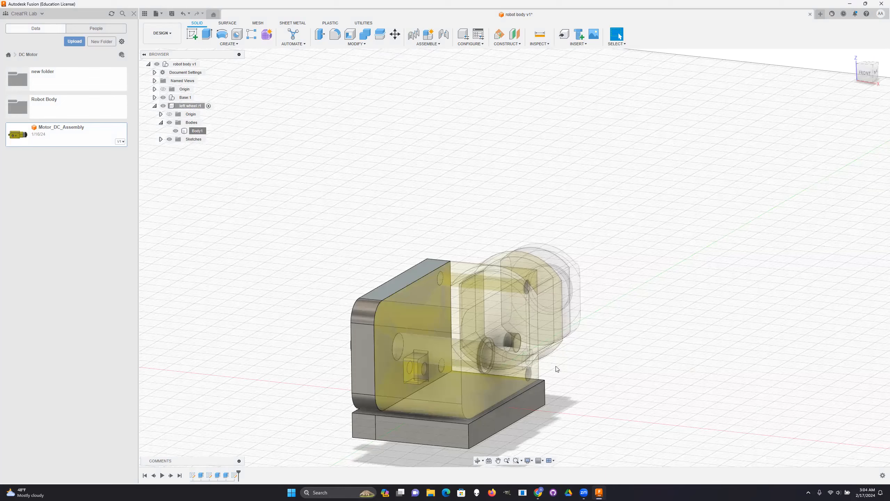
left_click(854, 55)
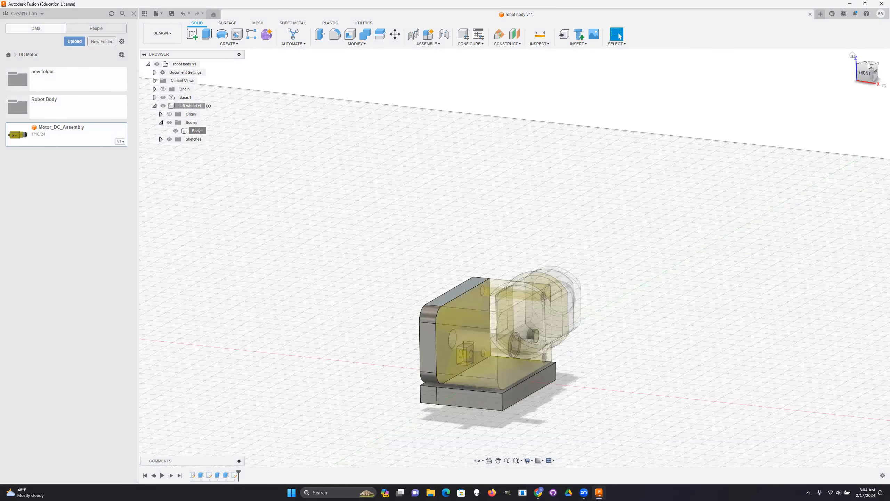
left_click_drag(862, 75, 854, 96)
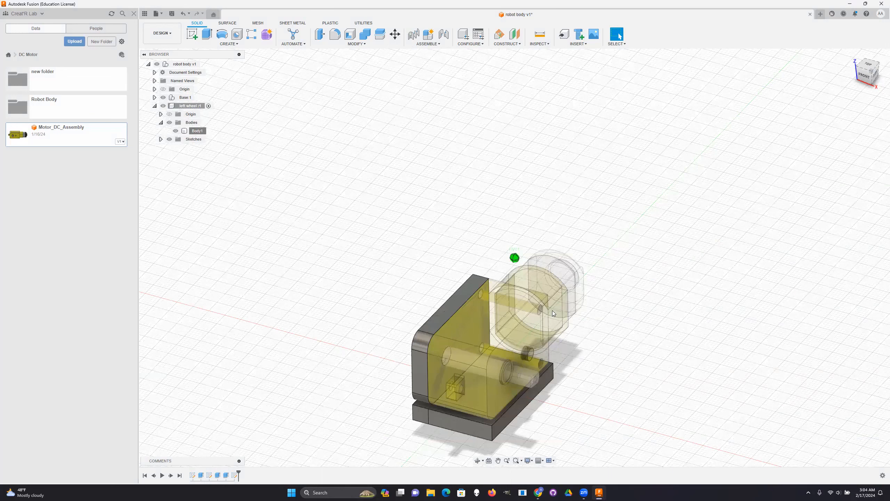
middle_click_drag(552, 310, 597, 269, "shift")
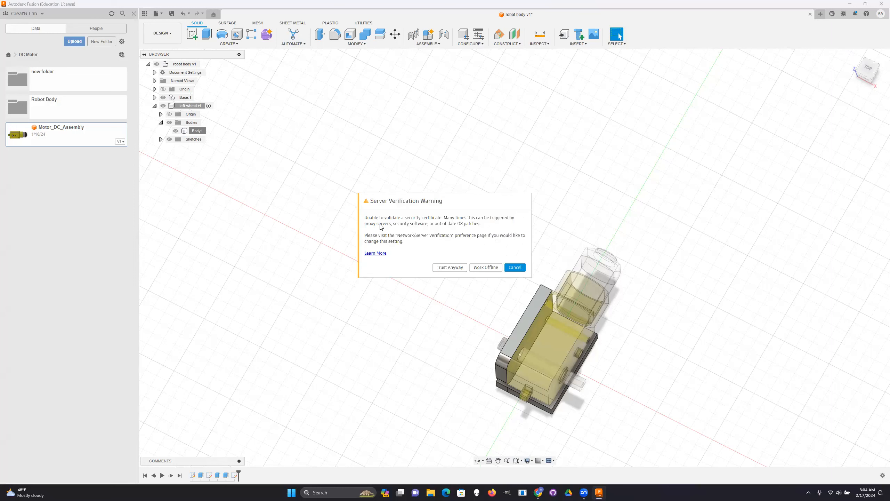
- Trust the server's security certificate despite the verification warning
left_click(459, 267)
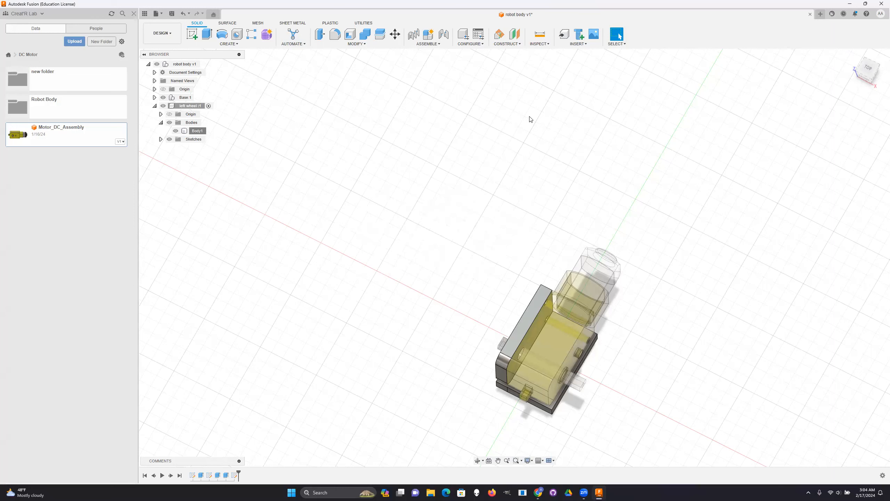